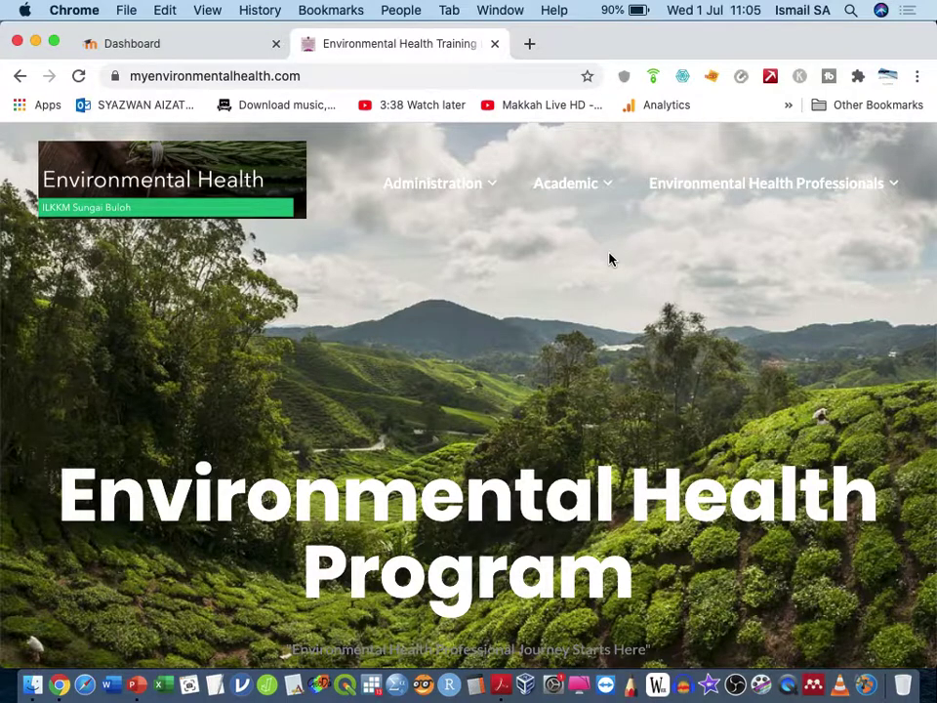
Step: Open the Online Learning portal from the Environmental Health program homepage
scroll(598, 286, "down", 5)
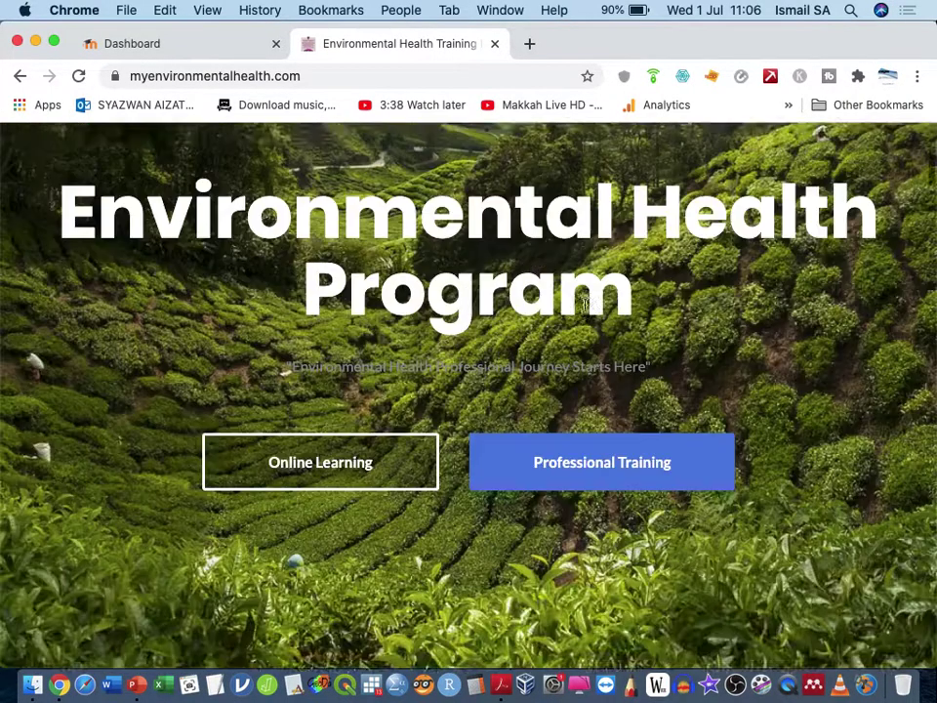
left_click(407, 363)
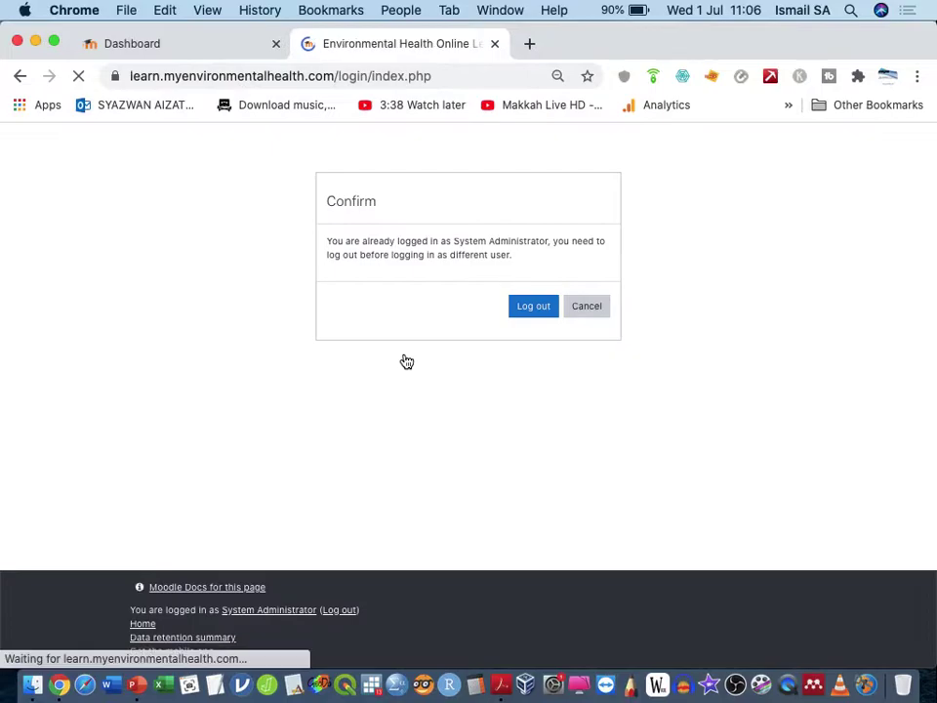
Step: Close the extra login tab and log out of the System Administrator account
left_click(495, 43)
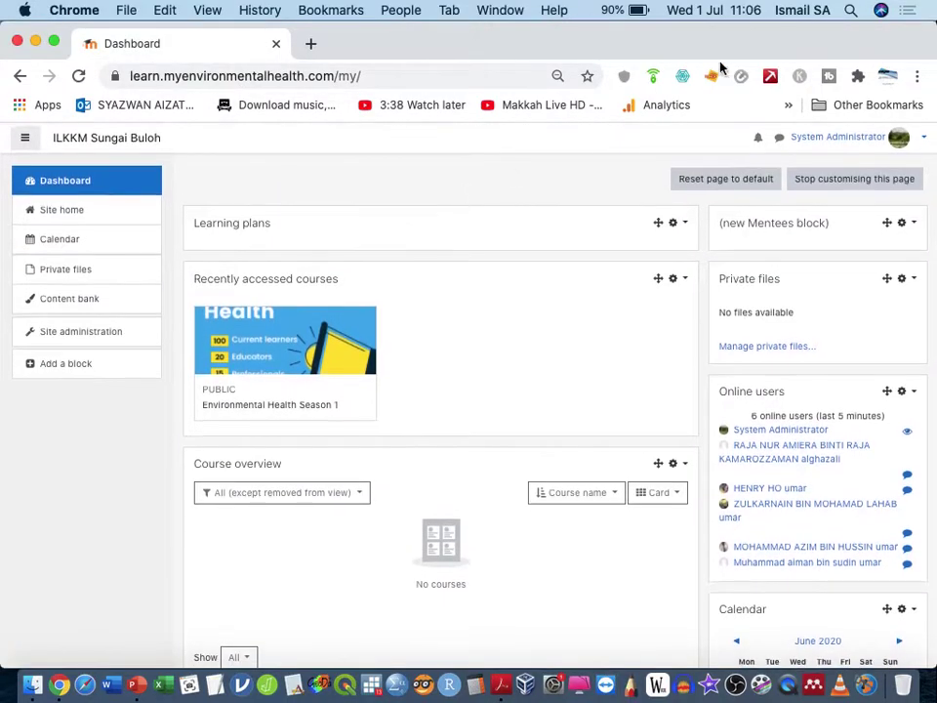
left_click(830, 138)
left_click(874, 268)
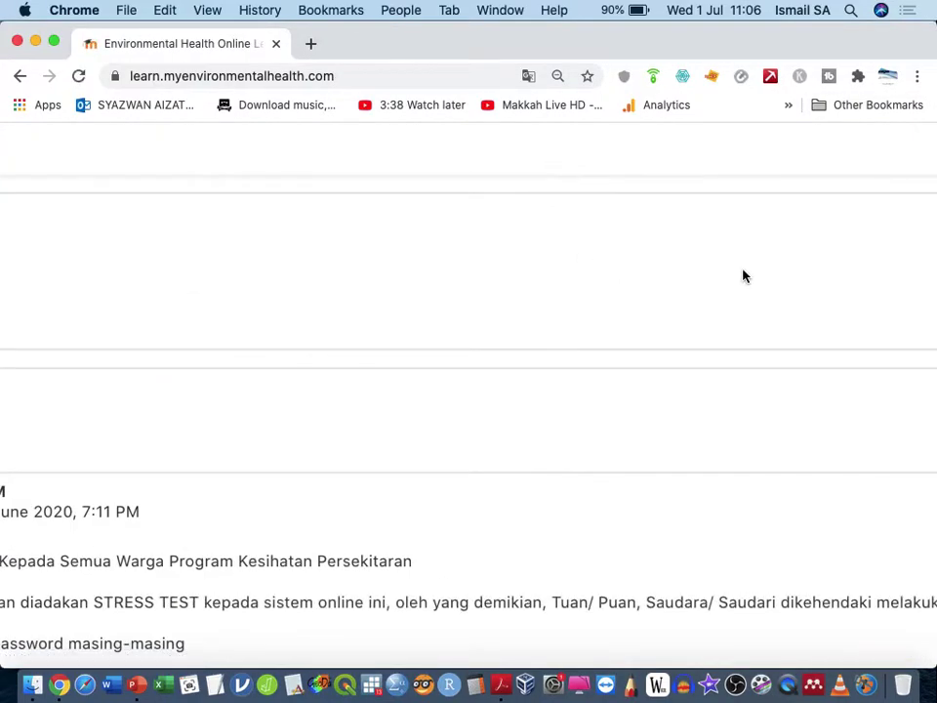
Step: Sign back in on the enlarged login page using the autofilled admin credentials
left_click(918, 141)
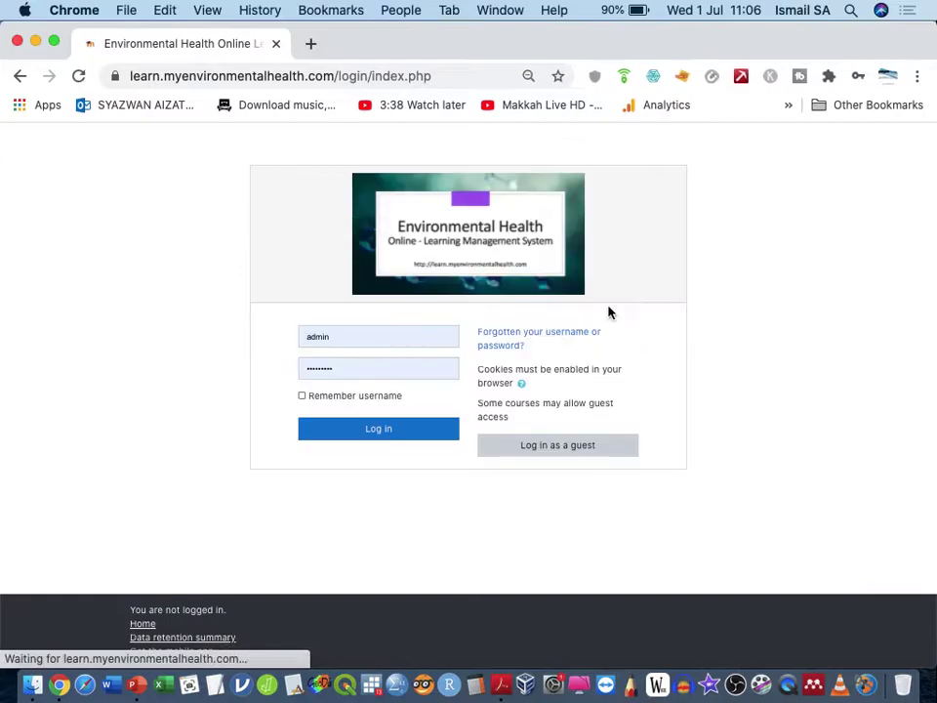
key("super+equal")
key("super+equal")
scroll(377, 371, "up", 2)
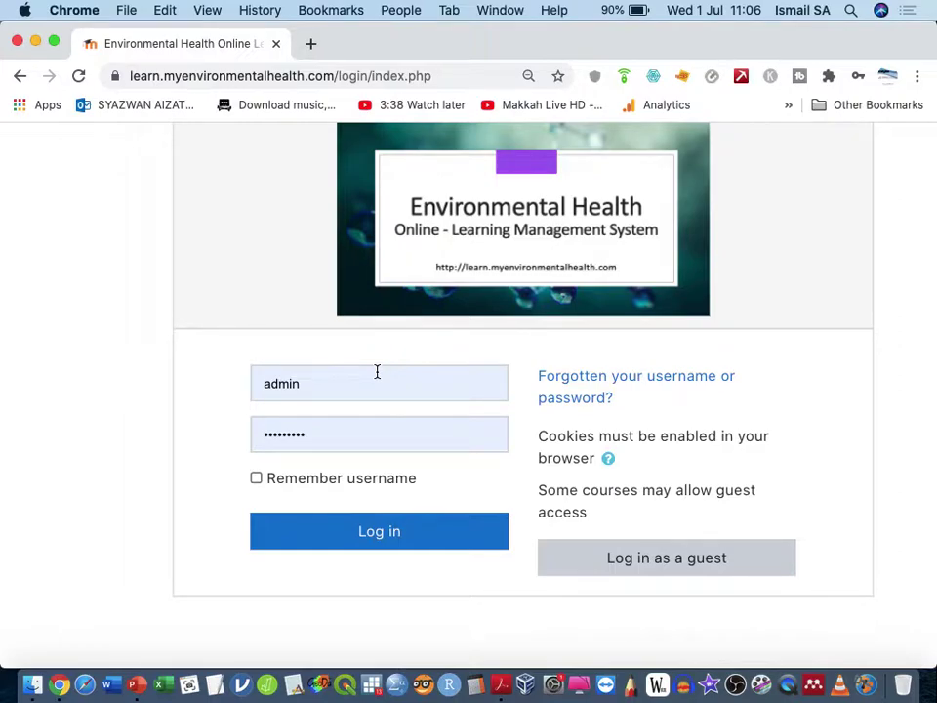
scroll(391, 425, "up", 1)
scroll(390, 444, "down", 1)
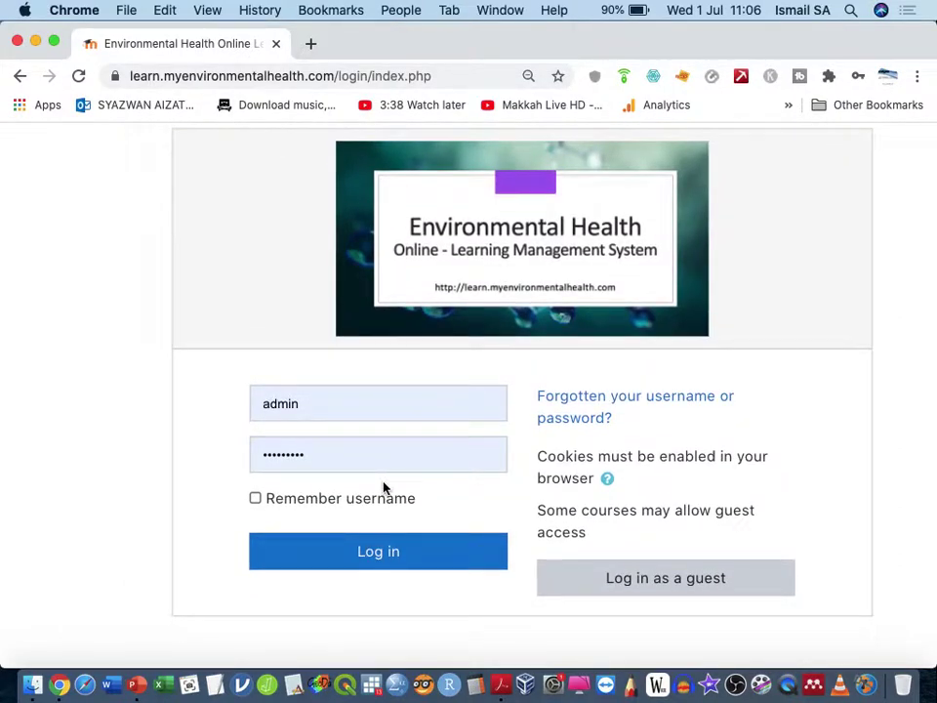
left_click(380, 554)
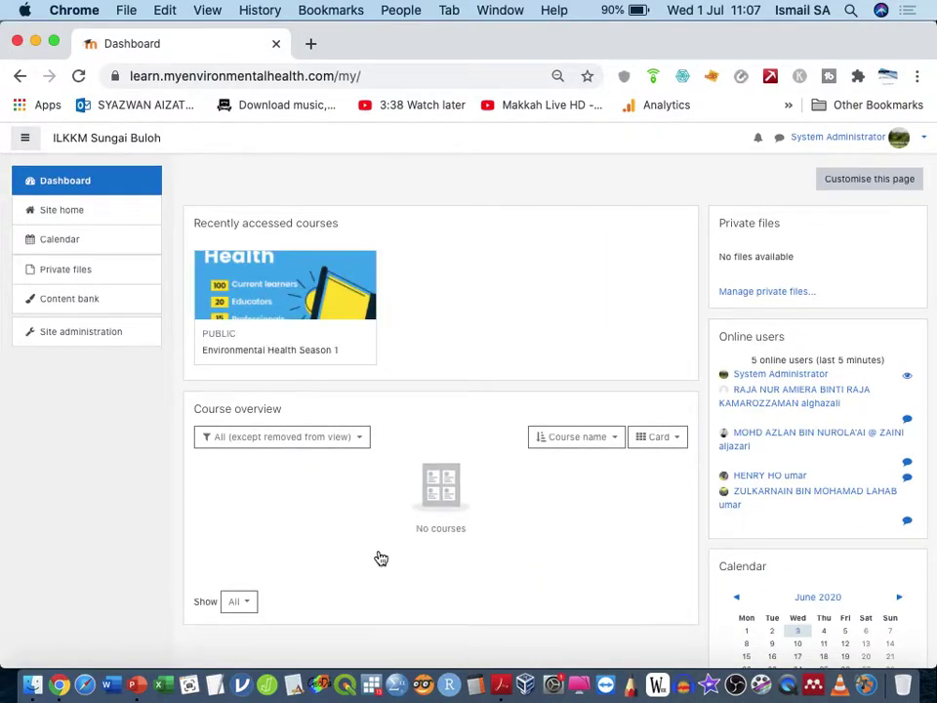
Step: Go to the Moodle site home from the sidebar
scroll(431, 251, "up", 5)
scroll(433, 249, "left", 3)
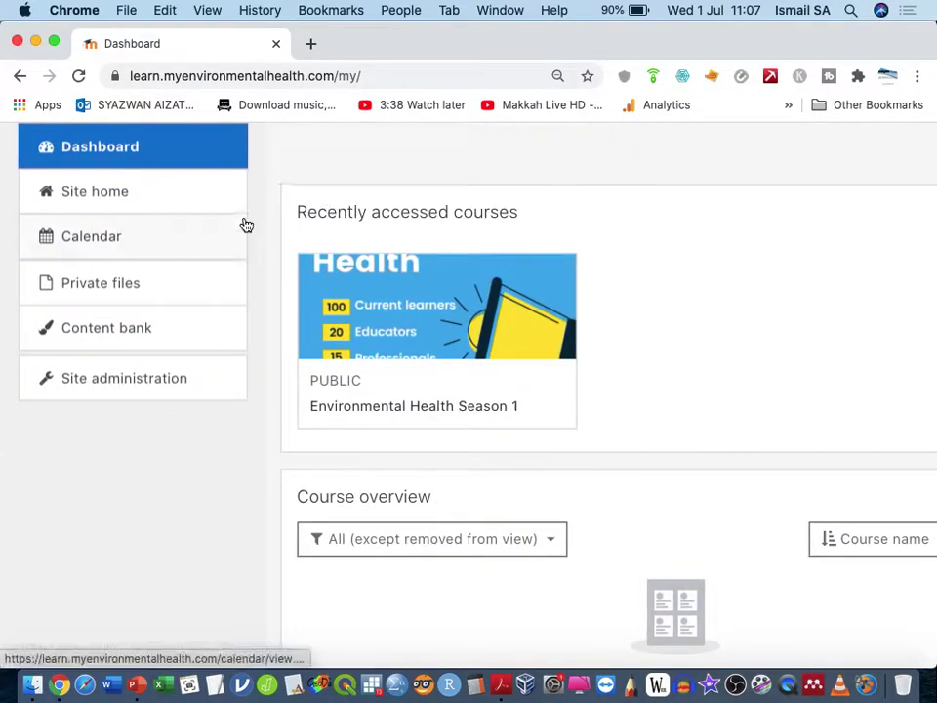
left_click(209, 202)
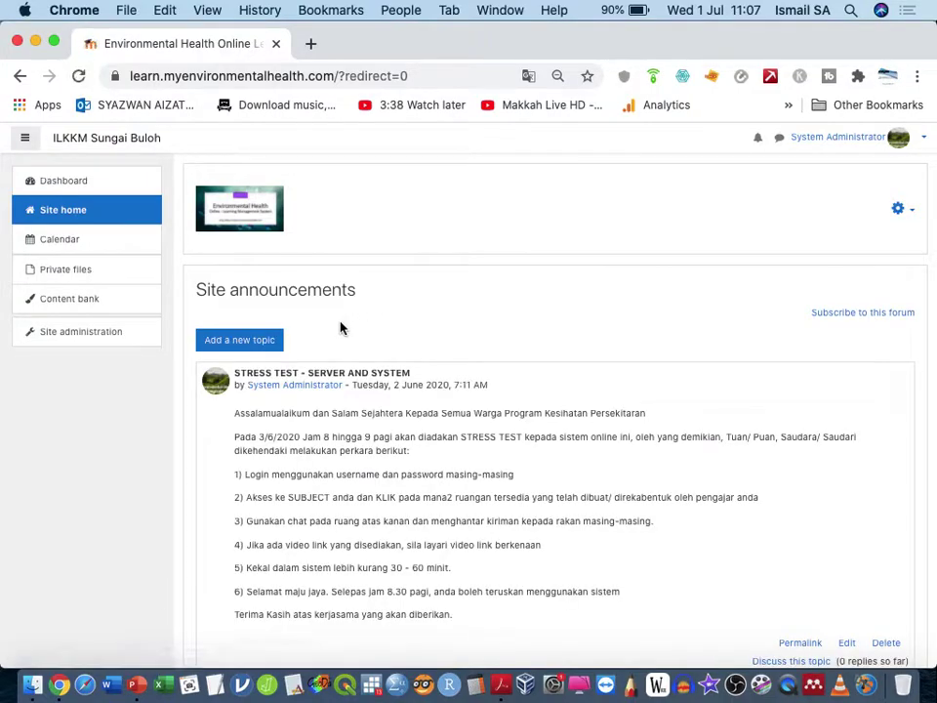
scroll(341, 332, "down", 5)
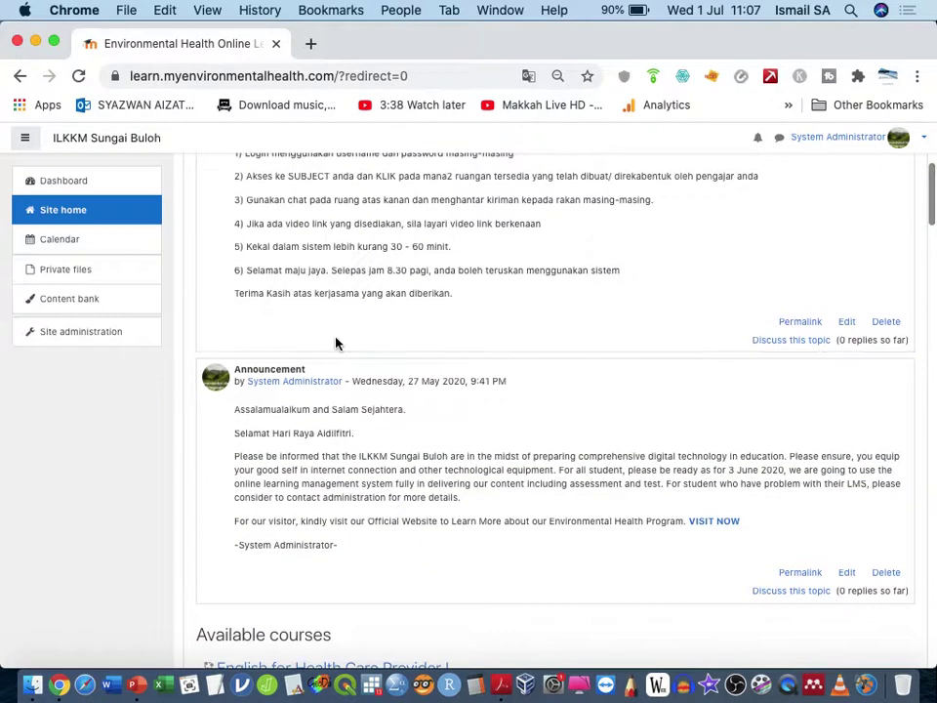
scroll(336, 342, "down", 3)
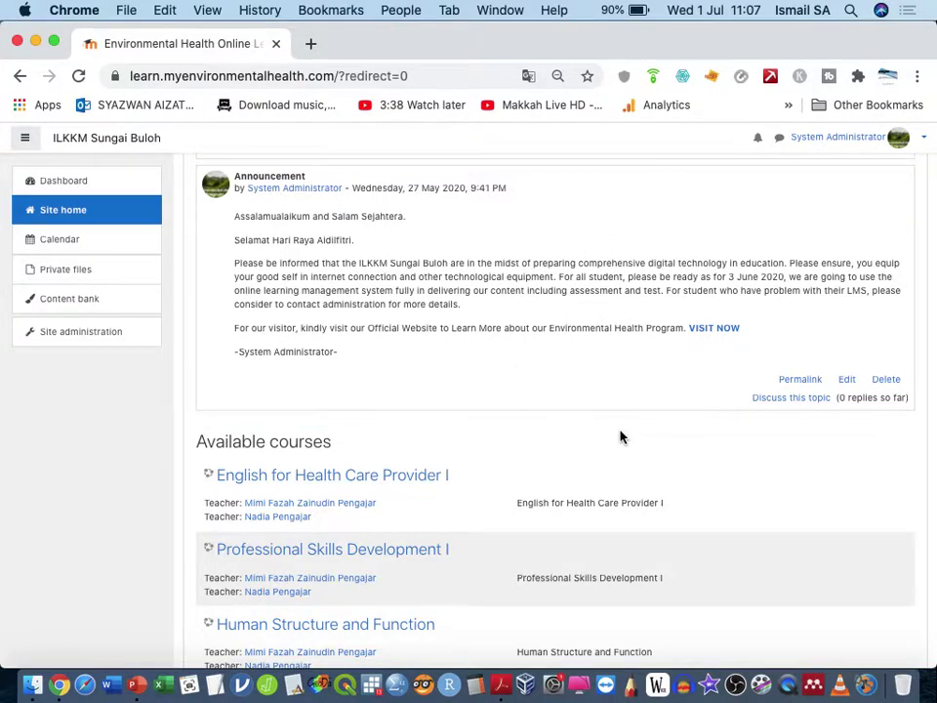
Step: Zoom in and scroll the Available courses list down to KPEB 2113 Epidemiologi Biostatistik
key("super+plus")
key("super+plus")
key("super+plus")
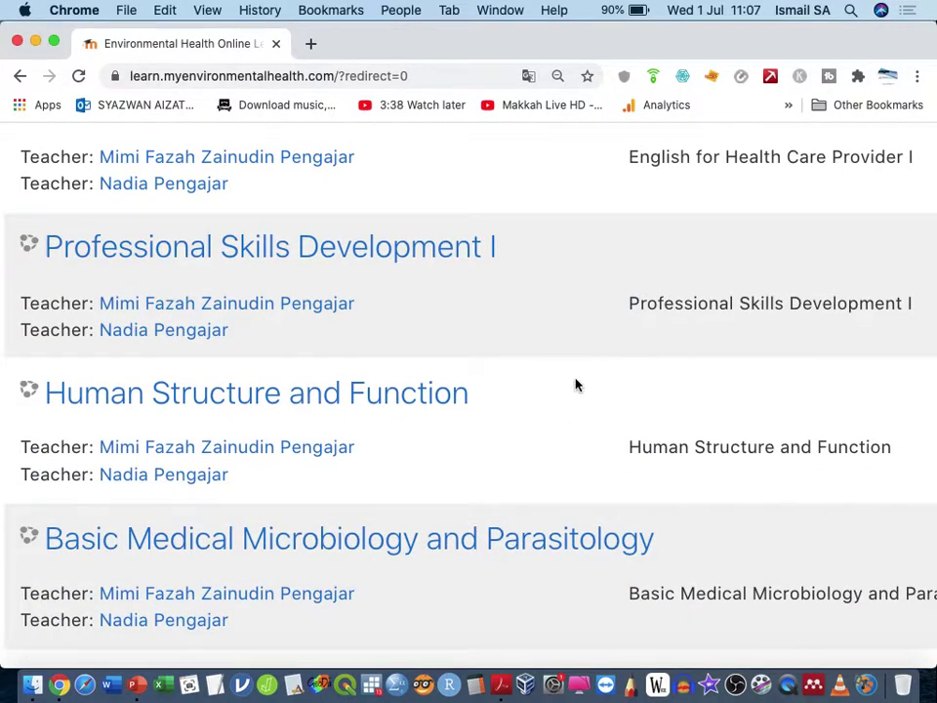
scroll(576, 386, "down", 5)
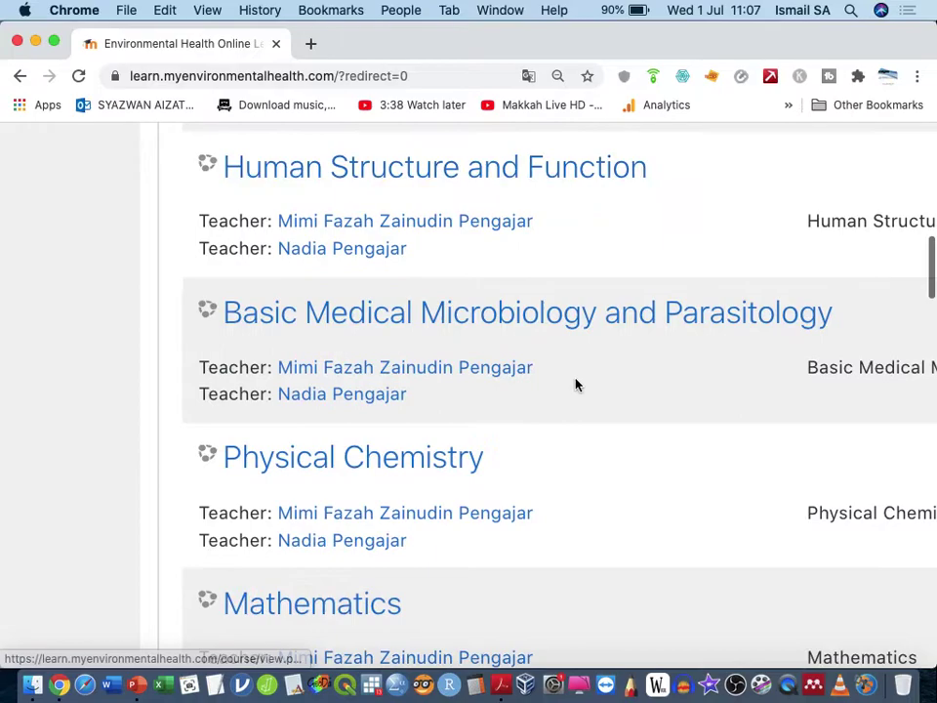
scroll(577, 385, "down", 8)
scroll(576, 385, "down", 15)
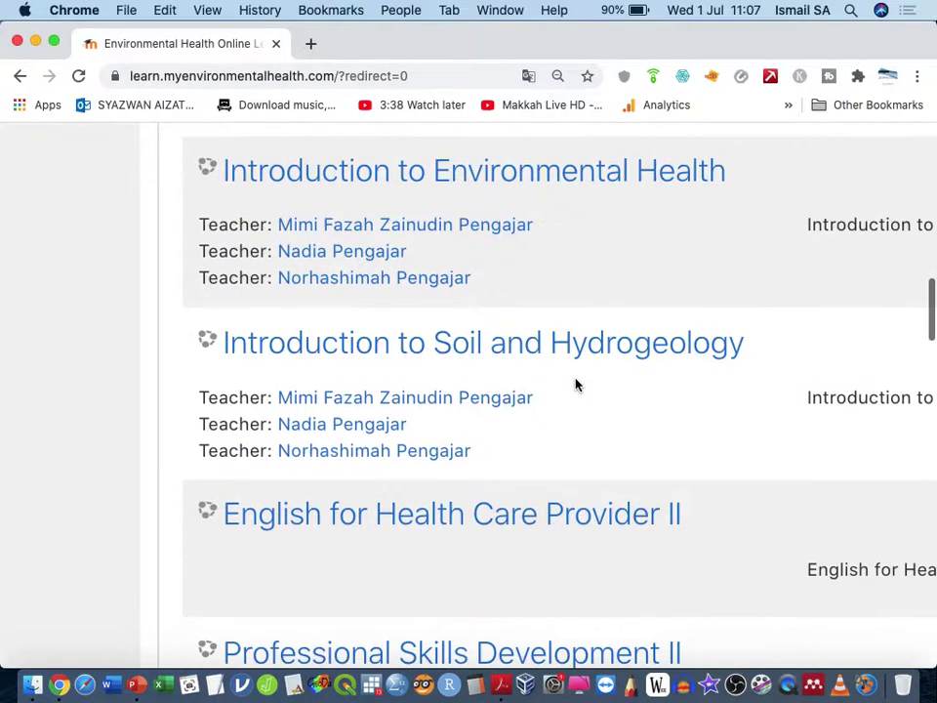
scroll(577, 385, "down", 20)
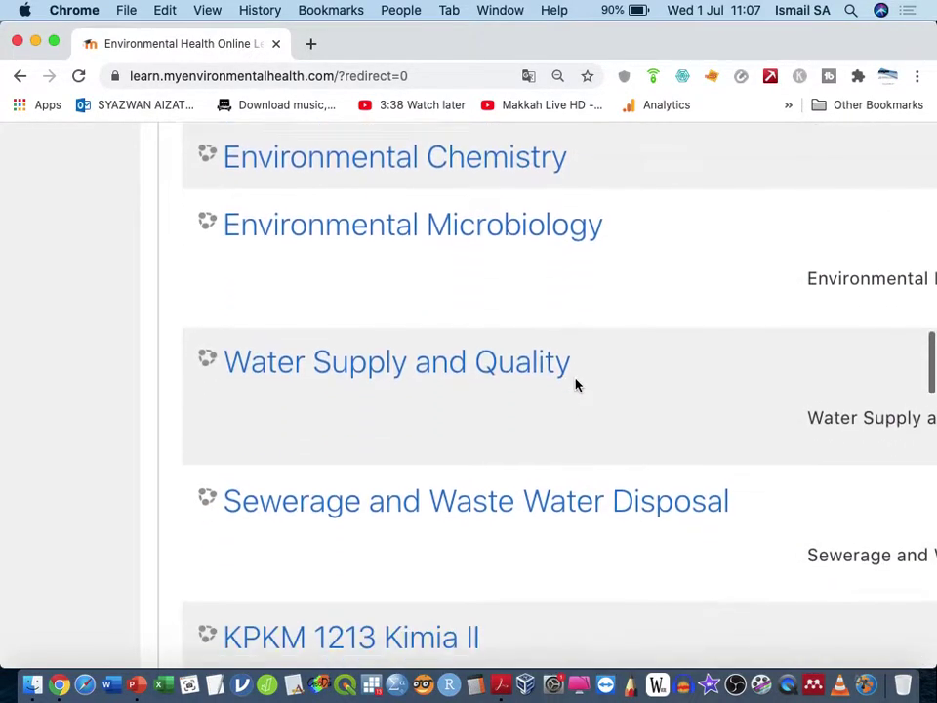
scroll(576, 385, "down", 4)
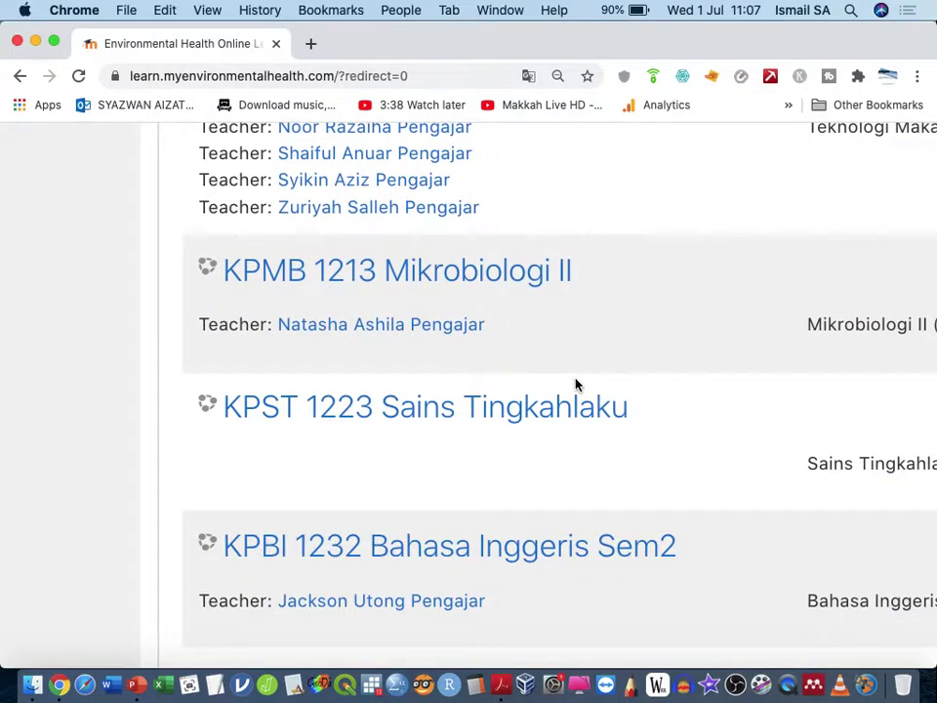
scroll(576, 385, "down", 17)
scroll(576, 386, "up", 1)
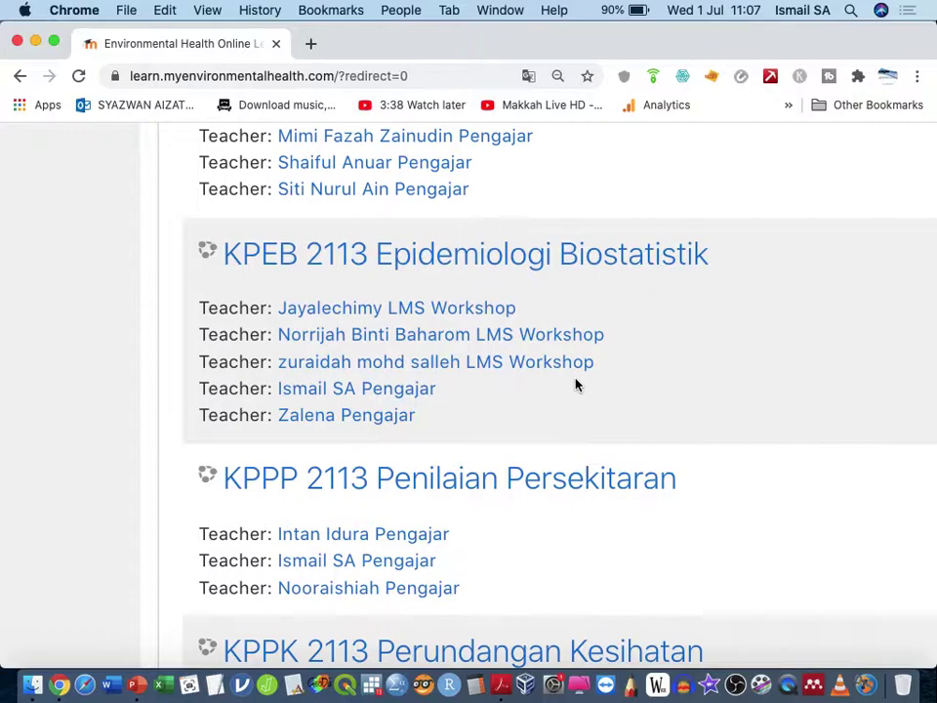
Step: Open the KPEB 2113 Epidemiologi Biostatistik course and view its announcements, guideline and topics
left_click(604, 256)
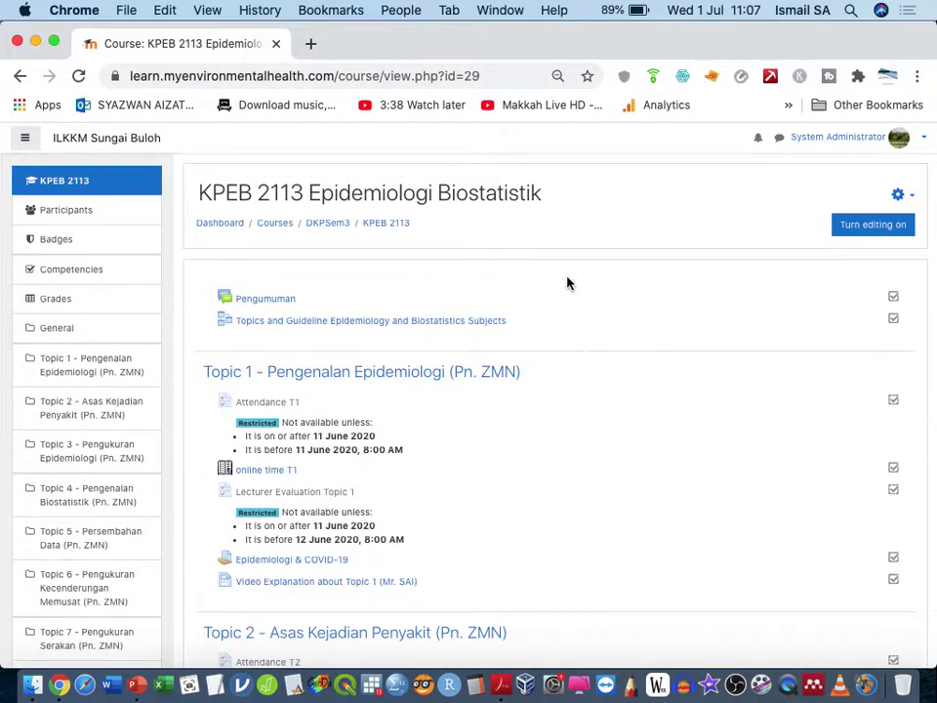
scroll(540, 355, "up", 5)
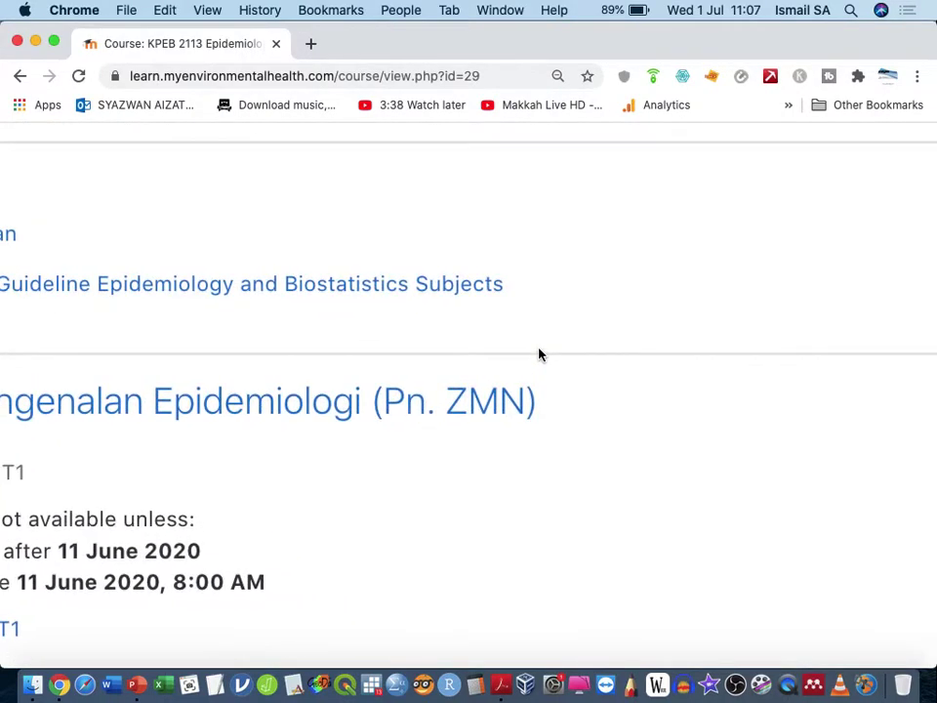
scroll(774, 316, "right", 10)
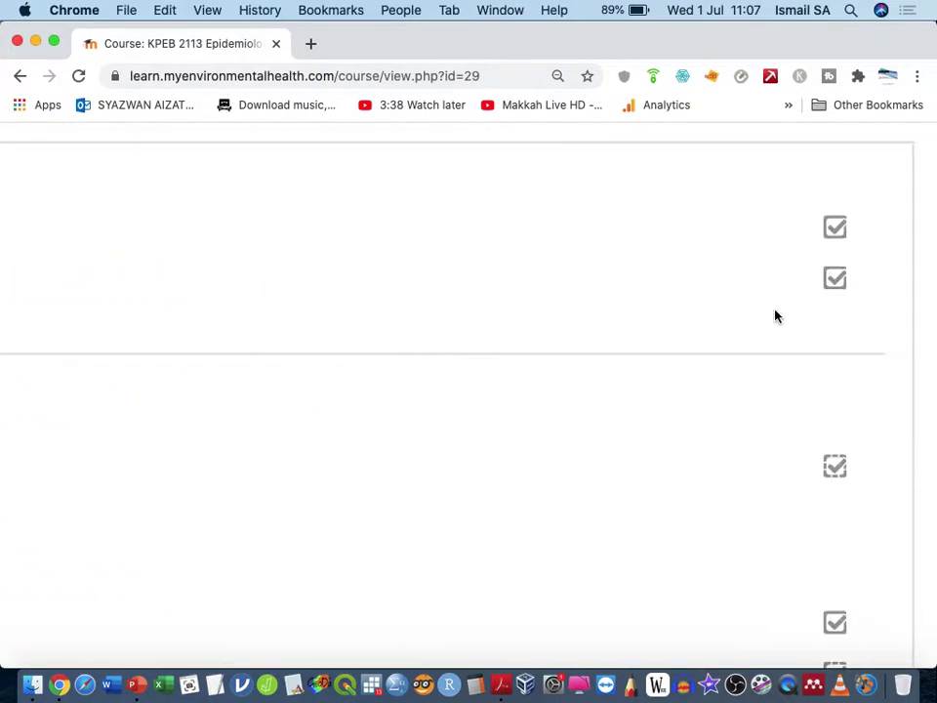
scroll(775, 316, "up", 5)
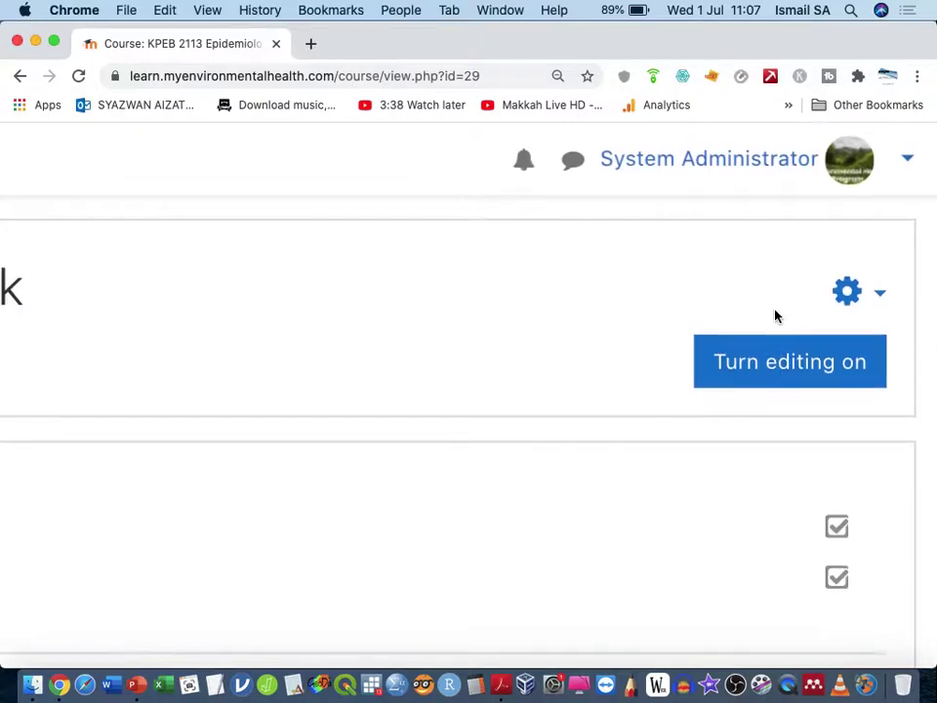
left_click(849, 301)
scroll(822, 455, "down", 4)
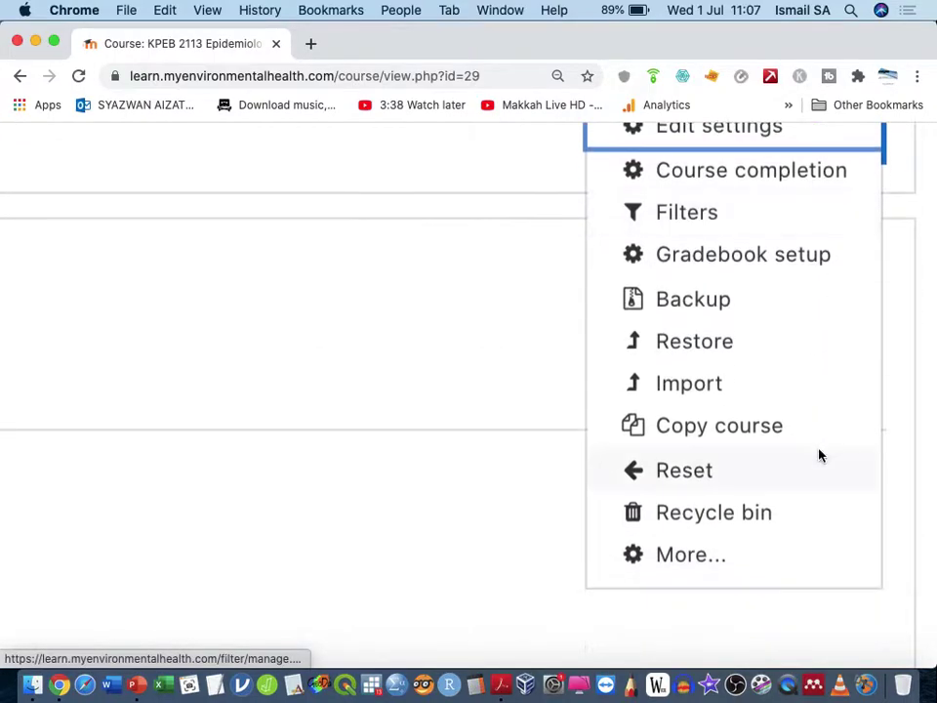
scroll(625, 381, "down", 3)
left_click(481, 346)
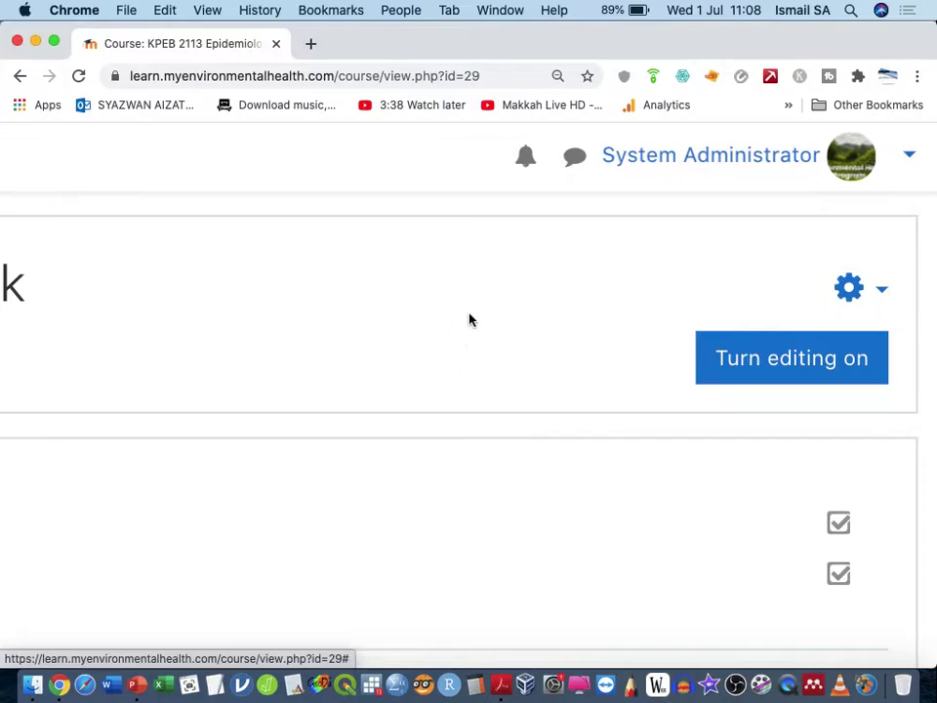
key("super+minus")
key("super+minus")
key("super+minus")
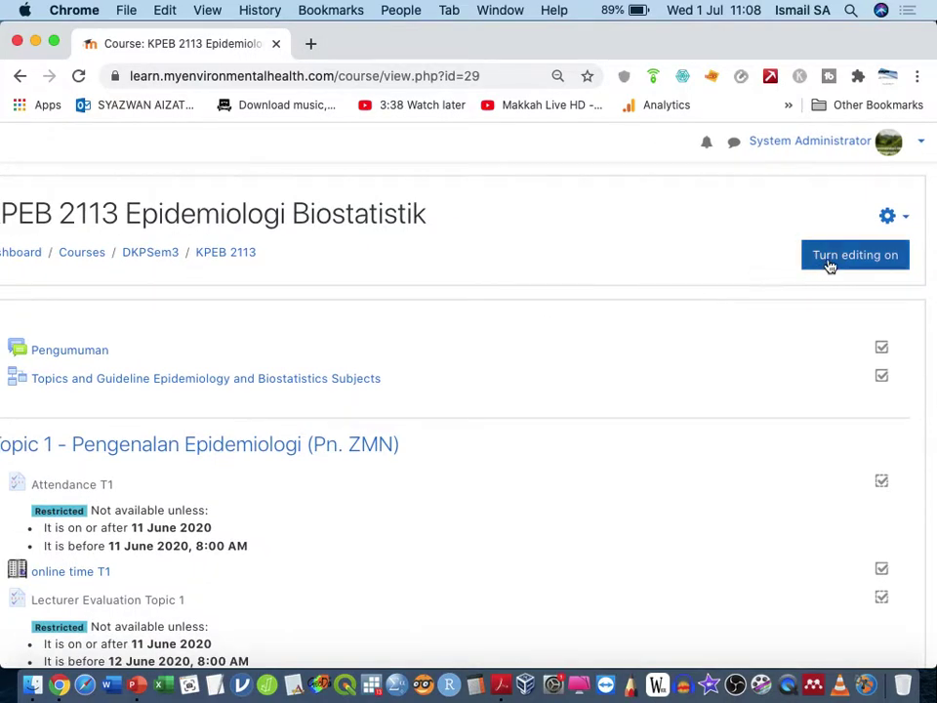
Step: Turn editing on and browse the 'Add an activity or resource' chooser from Assignment to Workshop
left_click(831, 262)
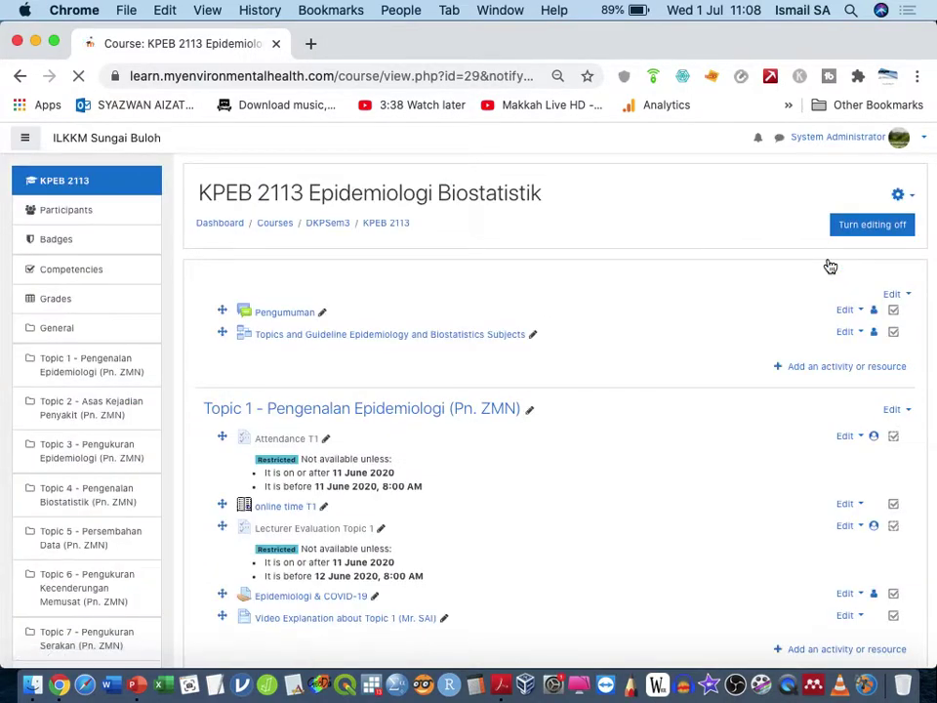
scroll(828, 266, "up", 5)
scroll(726, 417, "right", 2)
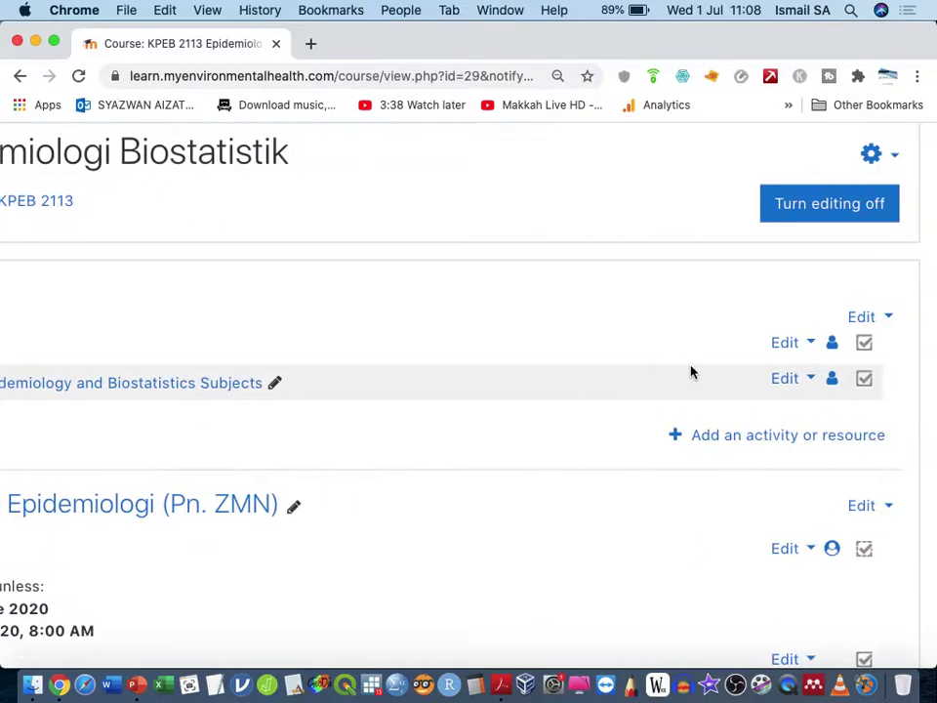
left_click(724, 440)
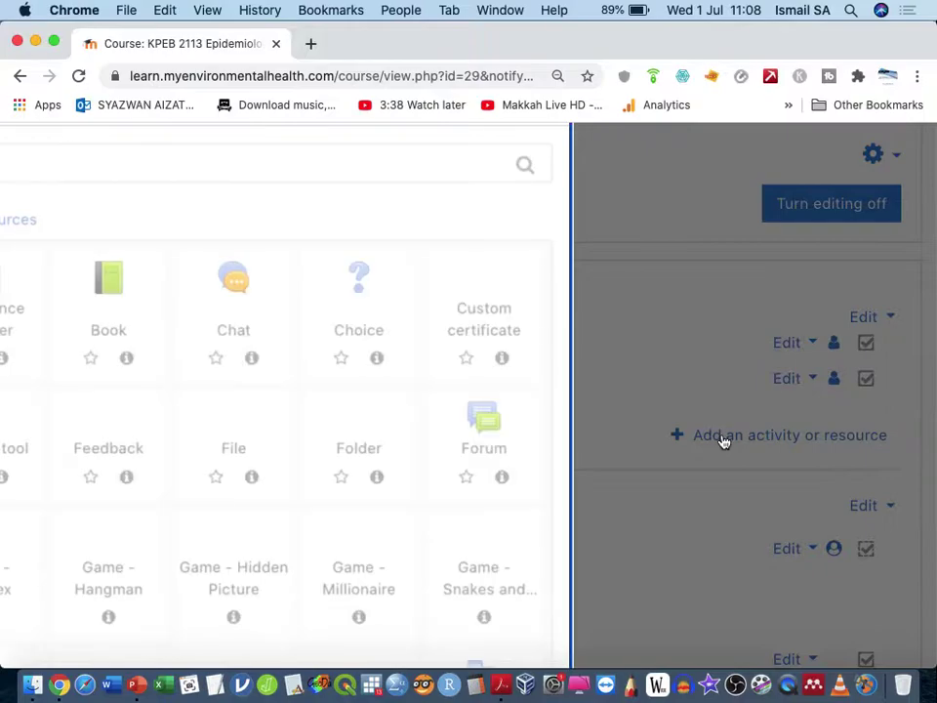
scroll(739, 336, "left", 1)
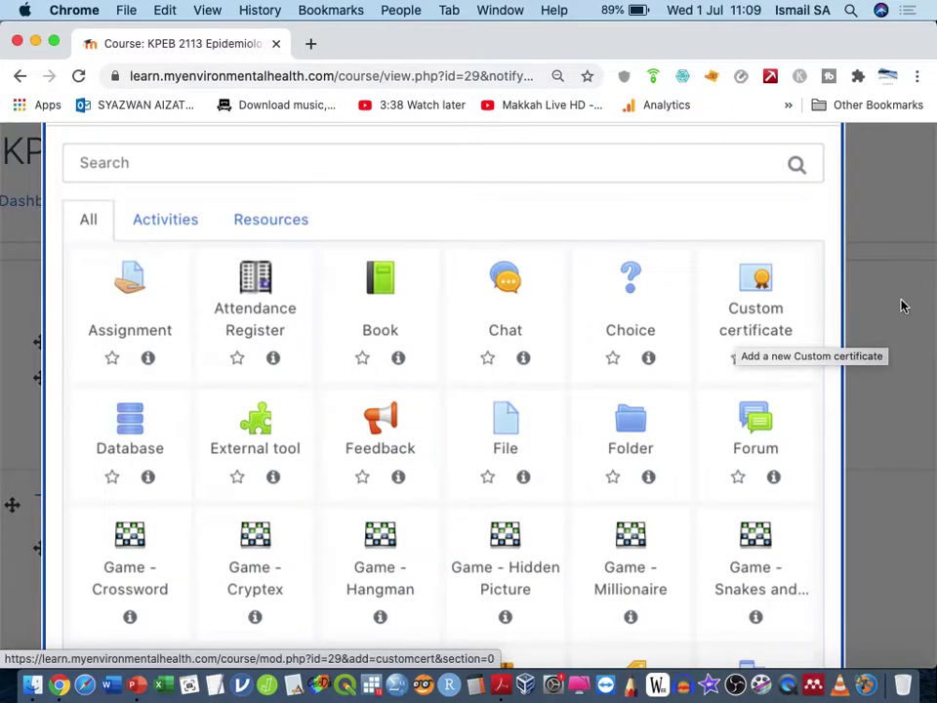
scroll(793, 412, "down", 5)
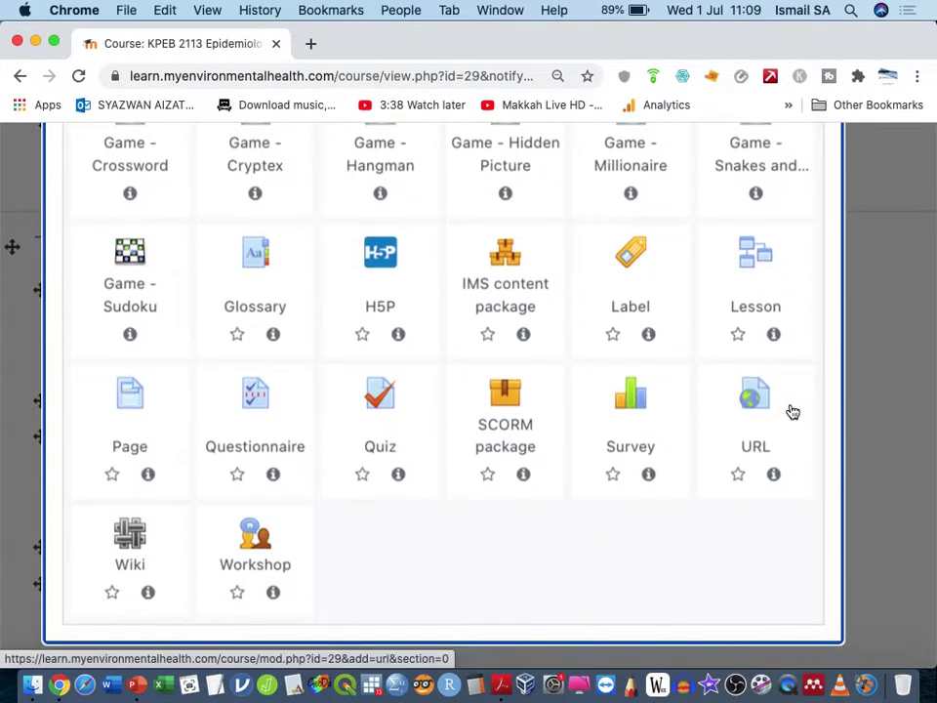
scroll(791, 410, "up", 5)
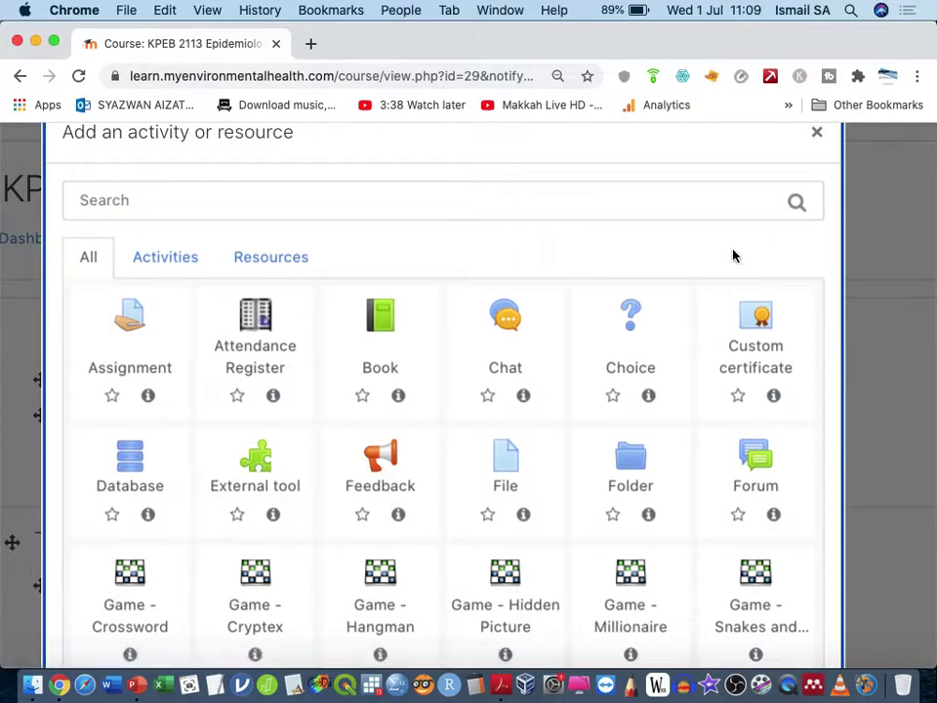
Step: Check the chooser's Resources tab, then settle on the Activities tab
left_click(170, 257)
left_click(276, 264)
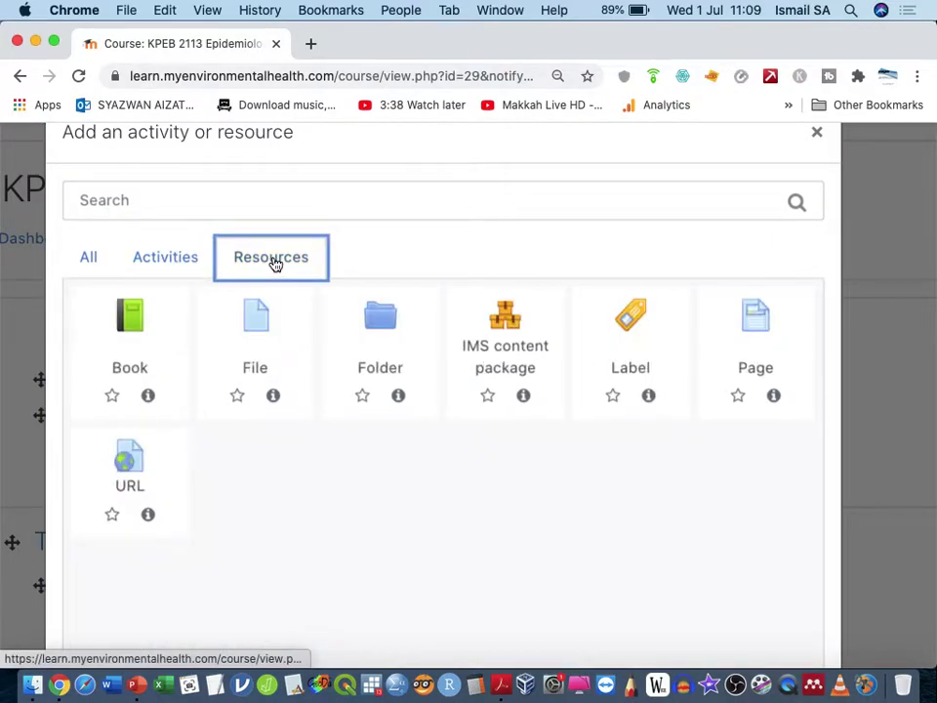
left_click(194, 263)
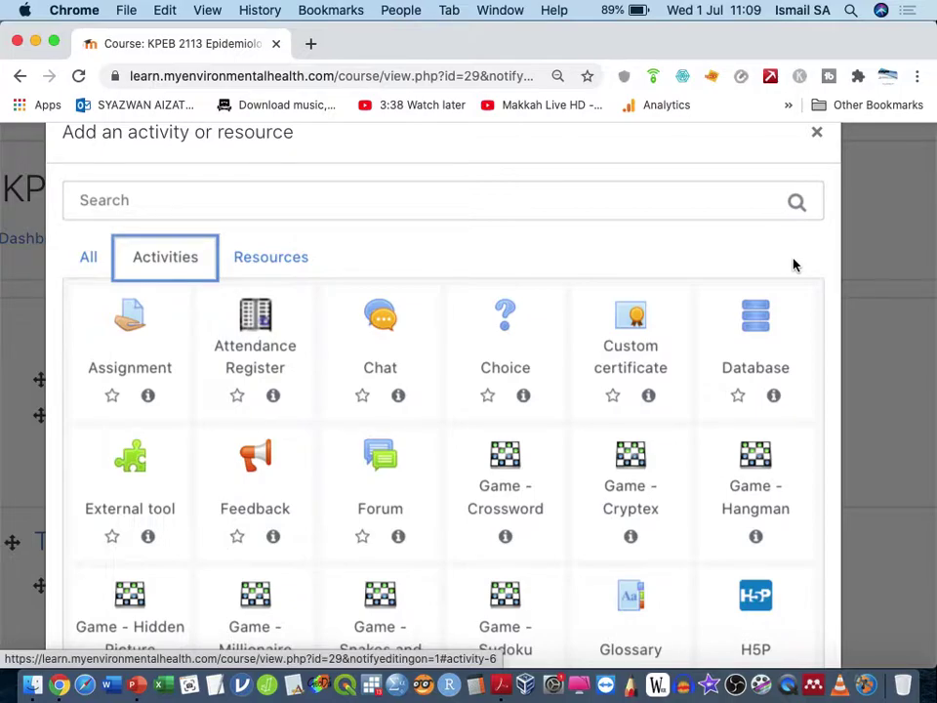
Step: Close the chooser and scroll to Topic 1's Attendance T1 and Lecturer Evaluation Topic 1
left_click(819, 134)
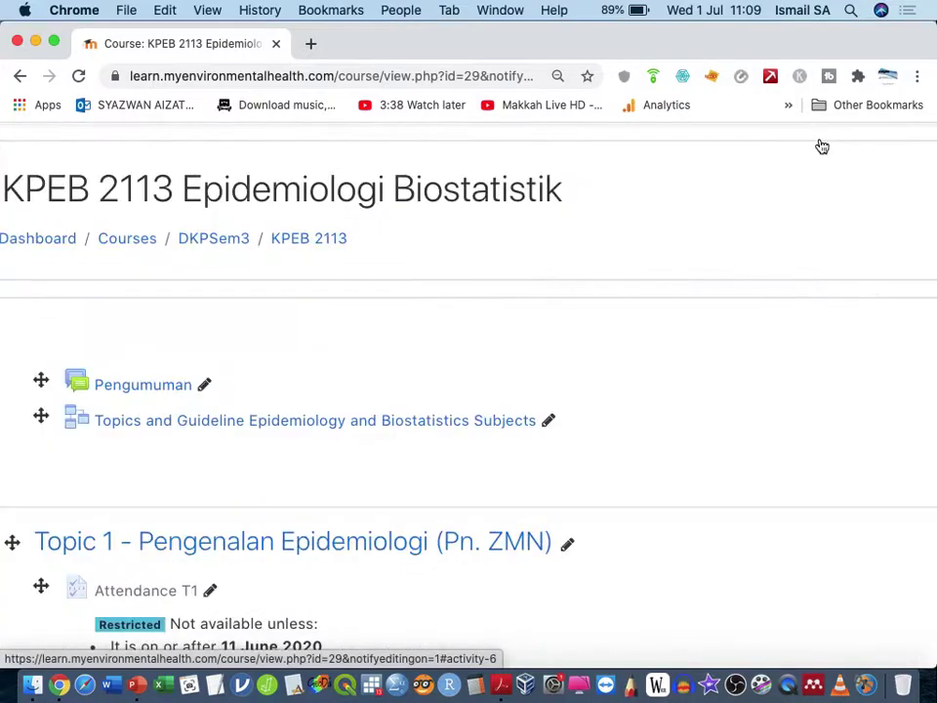
scroll(753, 247, "right", 3)
scroll(752, 247, "down", 3)
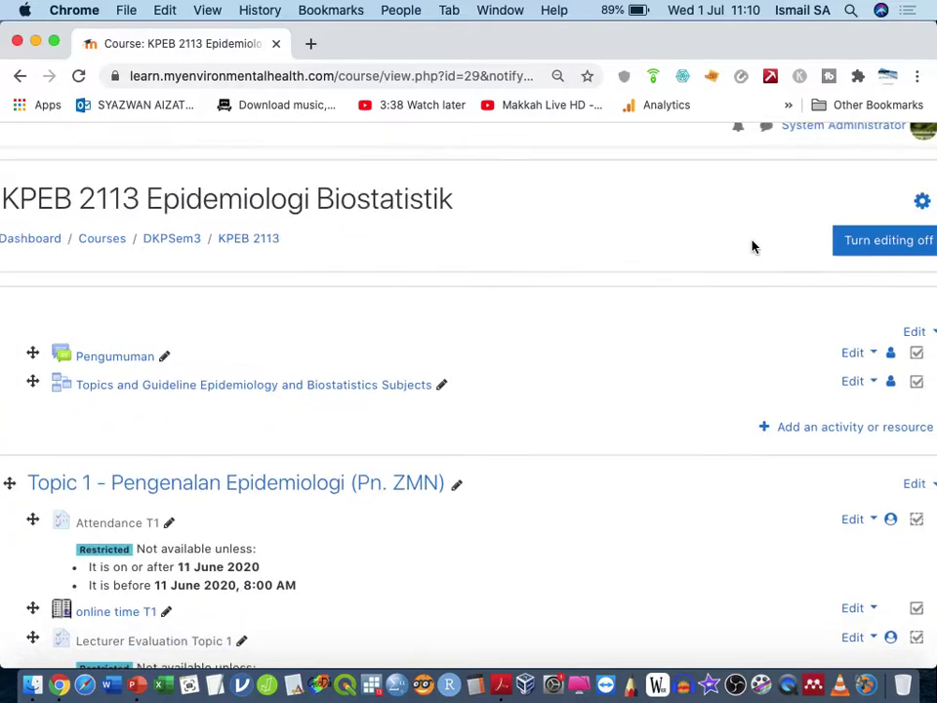
scroll(697, 364, "down", 4)
scroll(697, 364, "up", 2)
scroll(697, 364, "down", 6)
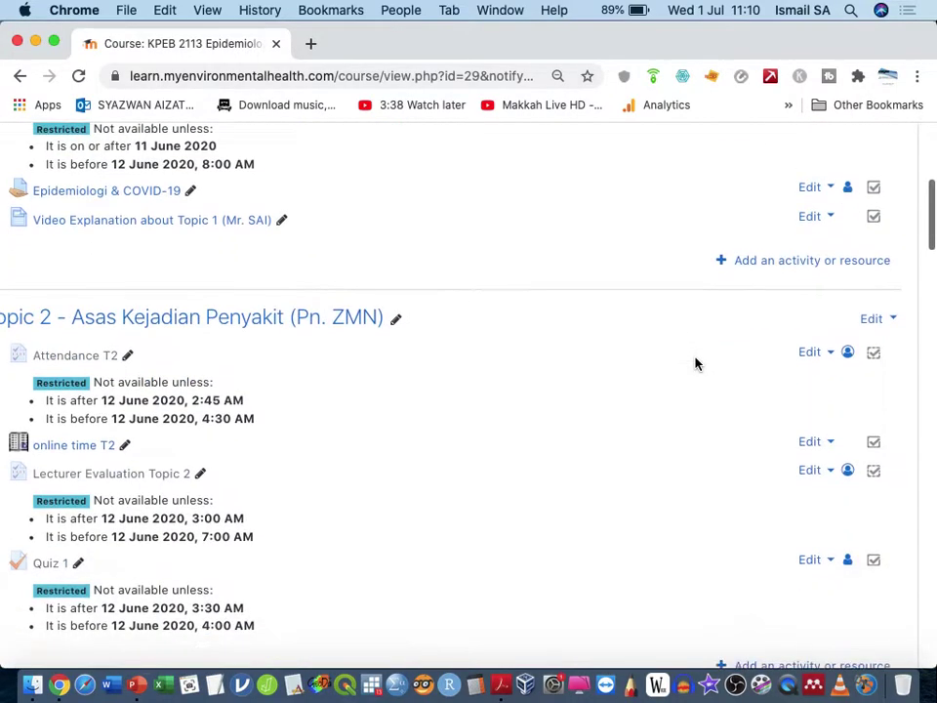
scroll(696, 364, "up", 2)
scroll(696, 365, "up", 3)
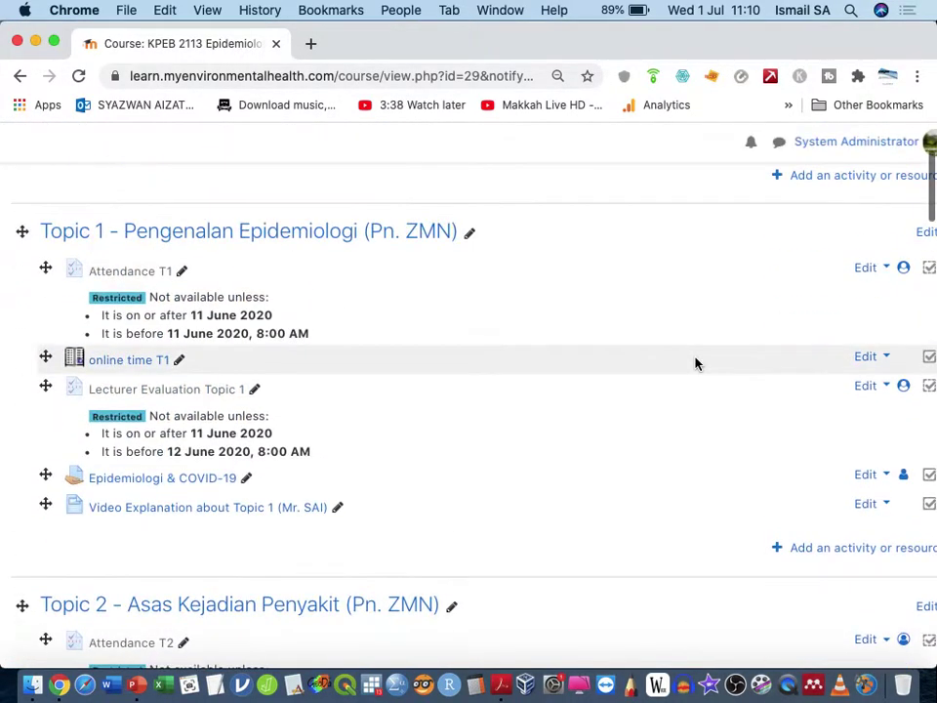
scroll(696, 364, "up", 3)
scroll(696, 365, "down", 1)
scroll(696, 365, "down", 1)
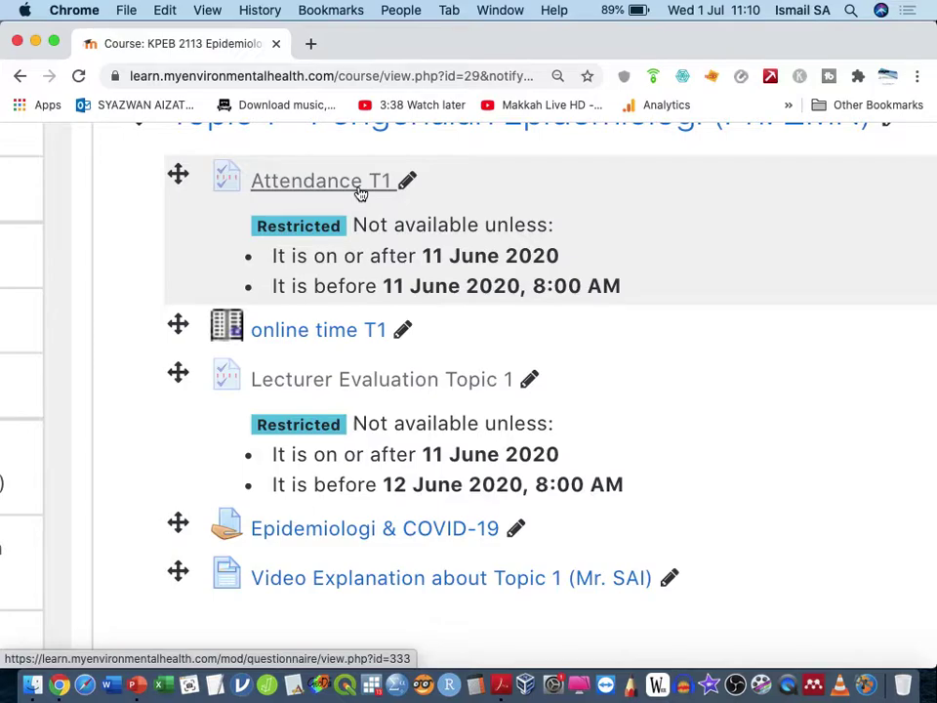
left_click(360, 194)
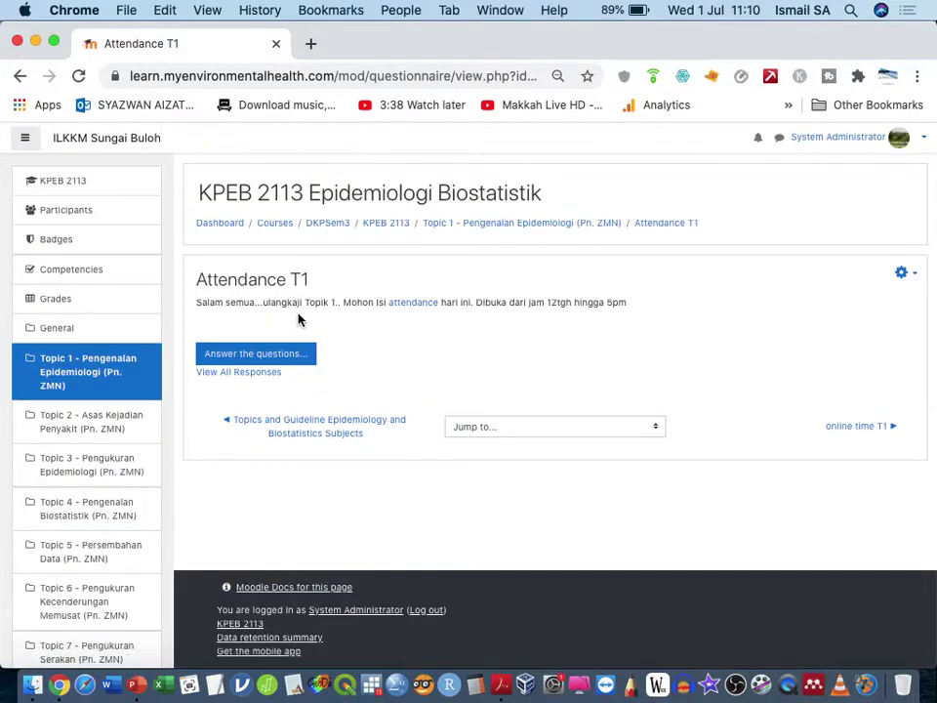
left_click(253, 376)
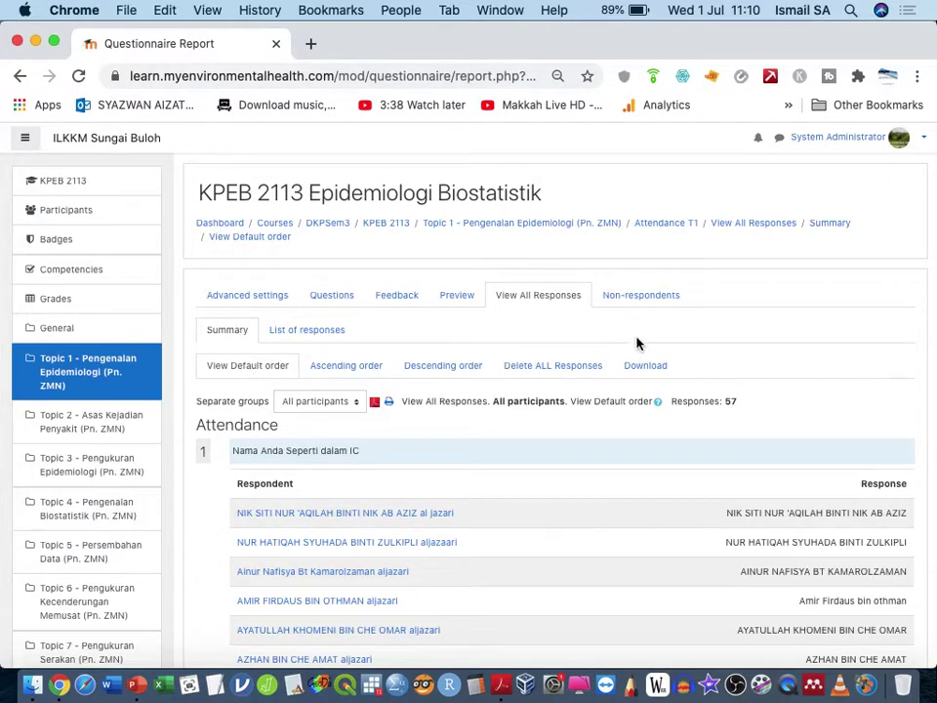
left_click(625, 296)
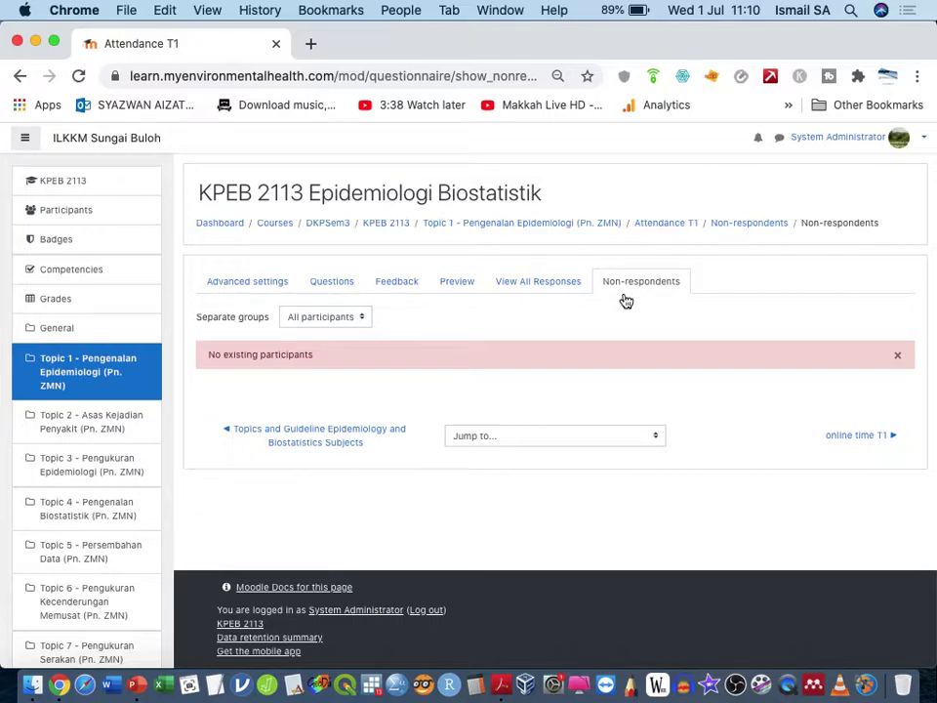
left_click(276, 283)
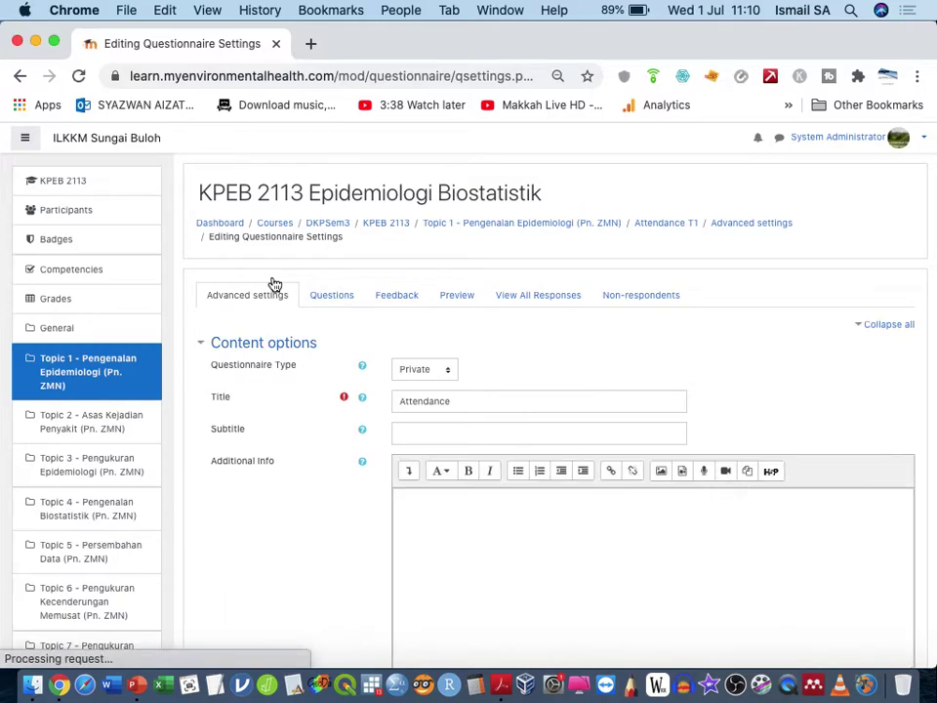
left_click(327, 298)
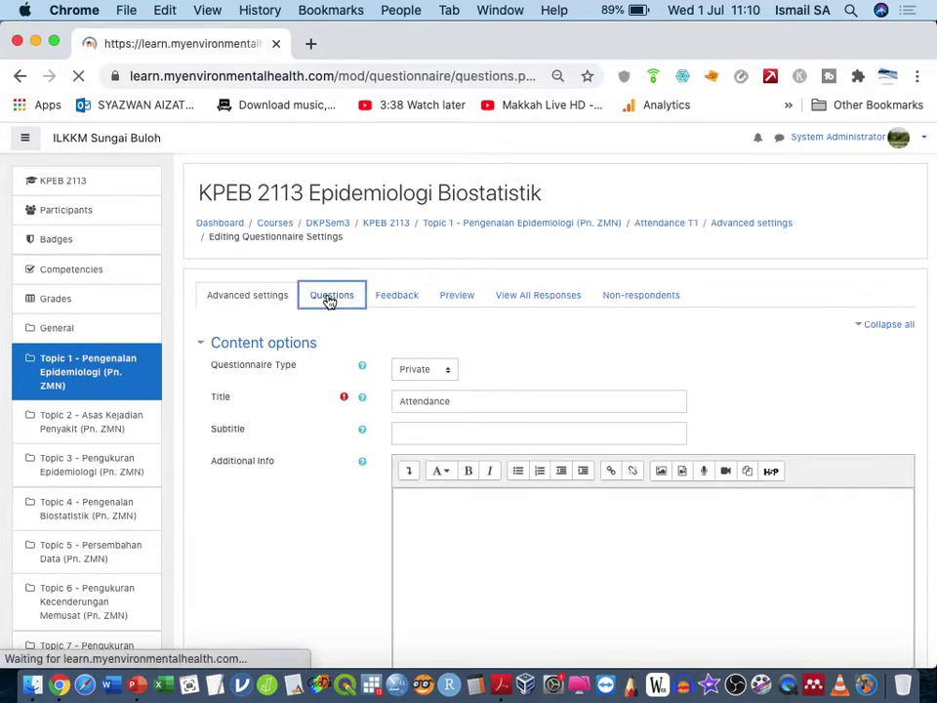
scroll(390, 371, "down", 3)
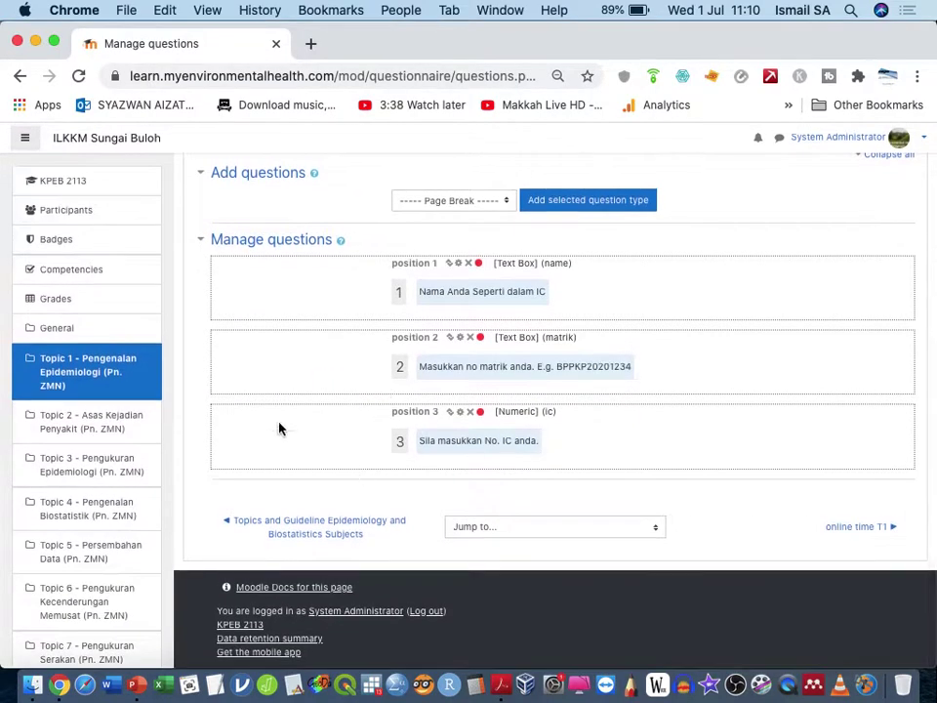
left_click(93, 372)
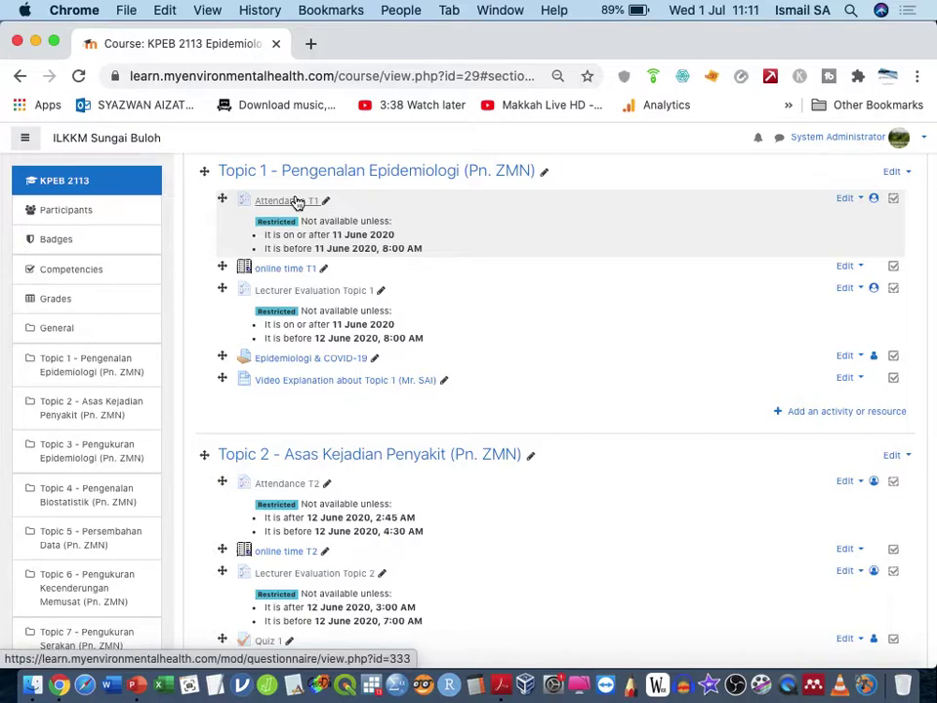
left_click(313, 201)
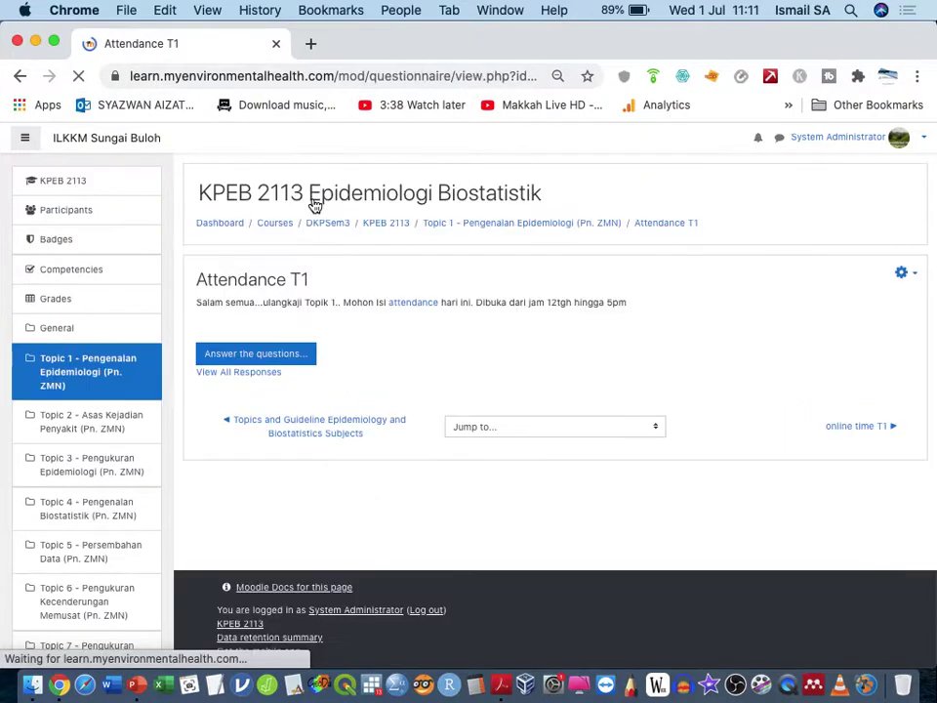
left_click(268, 381)
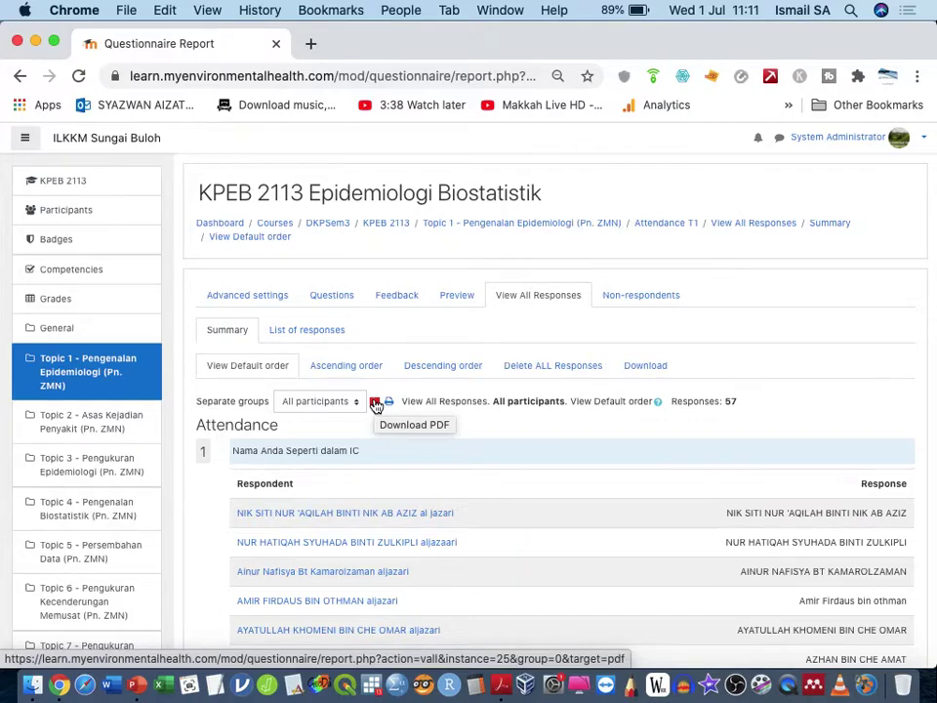
left_click(630, 369)
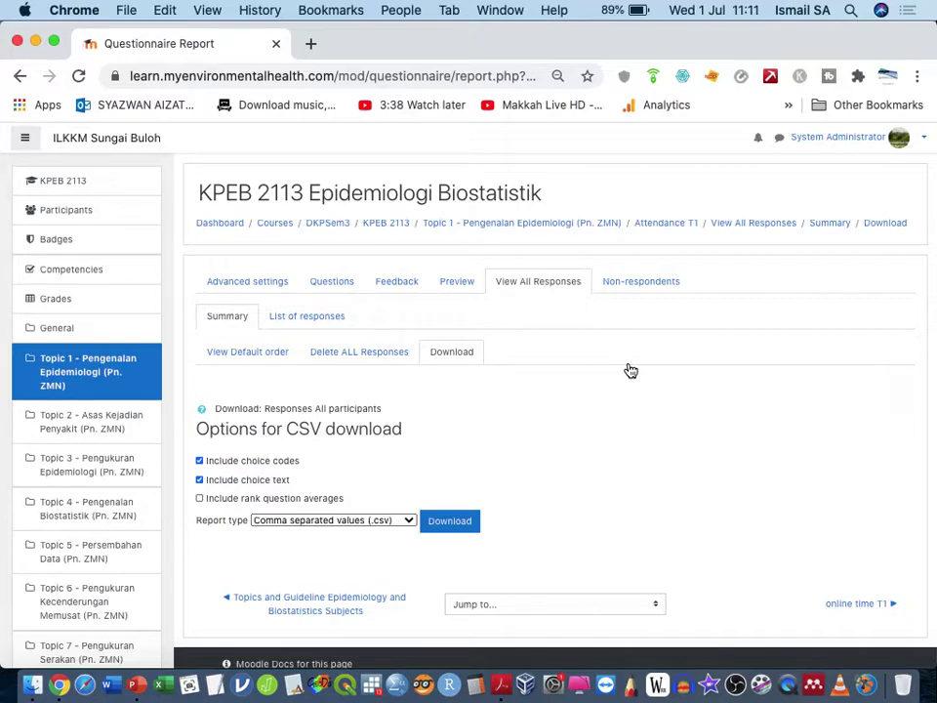
left_click(108, 379)
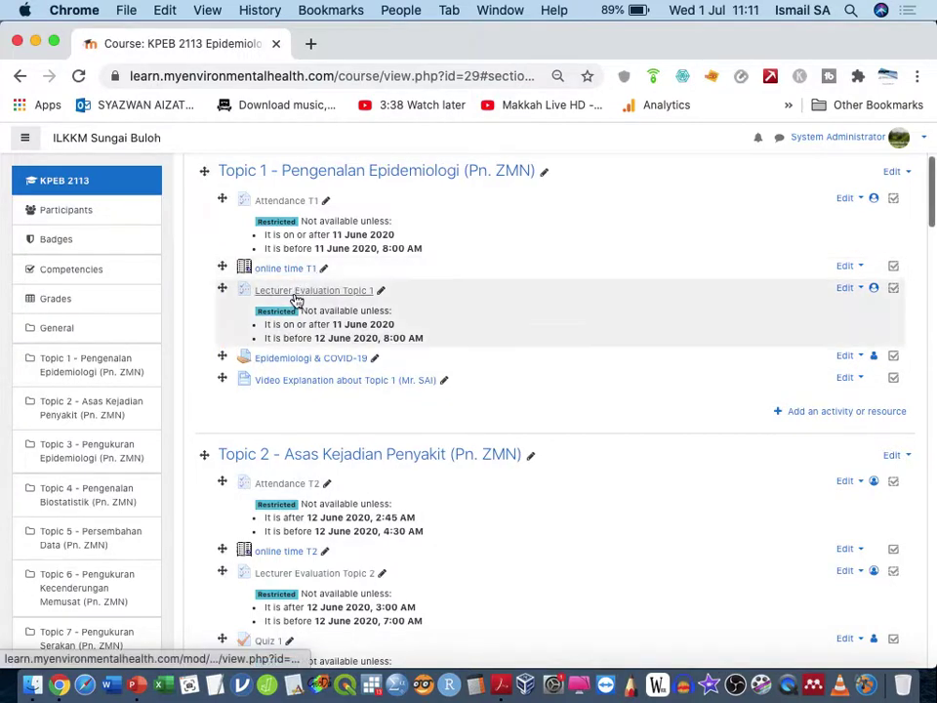
Step: Open Lecturer Evaluation Topic 1 and view all its responses
scroll(296, 301, "up", 5)
left_click(323, 293)
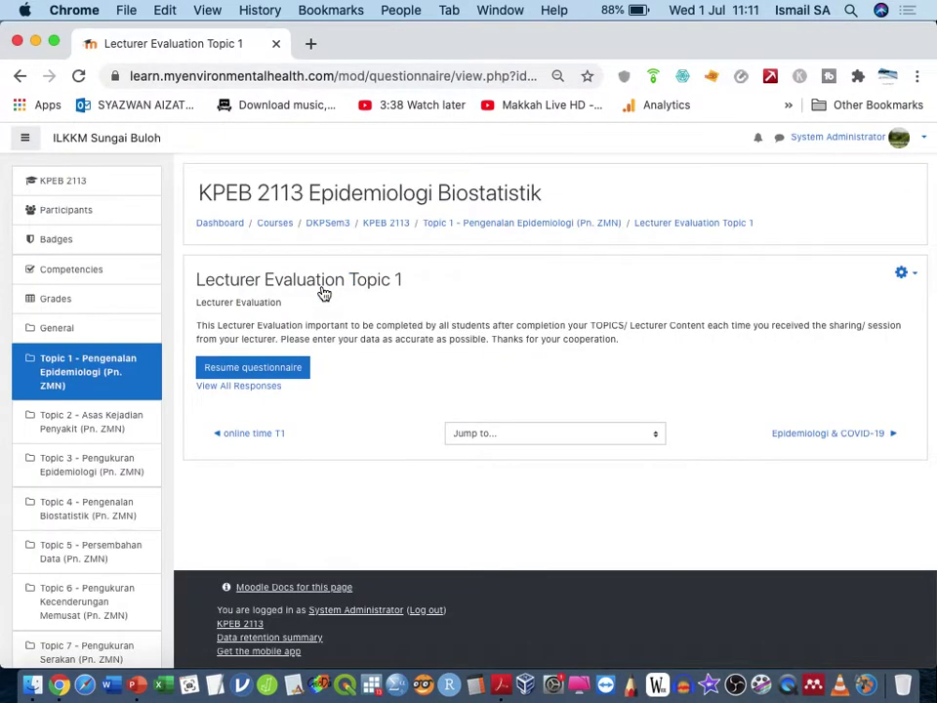
left_click(274, 388)
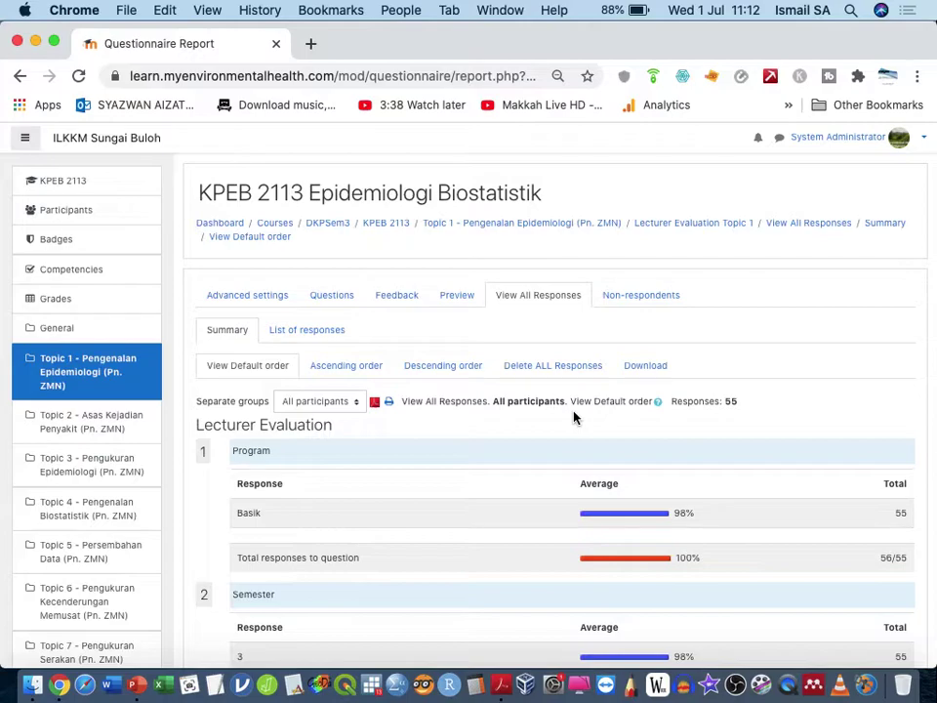
Step: Download the responses as a CSV file and open it in jamovi
left_click(634, 382)
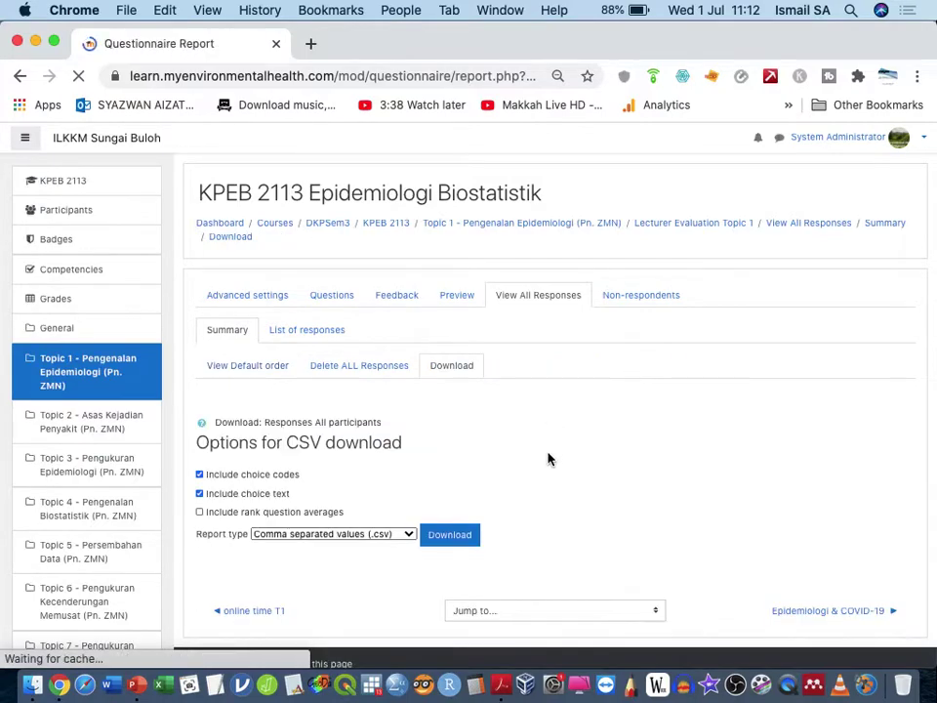
scroll(550, 457, "down", 3)
left_click(449, 458)
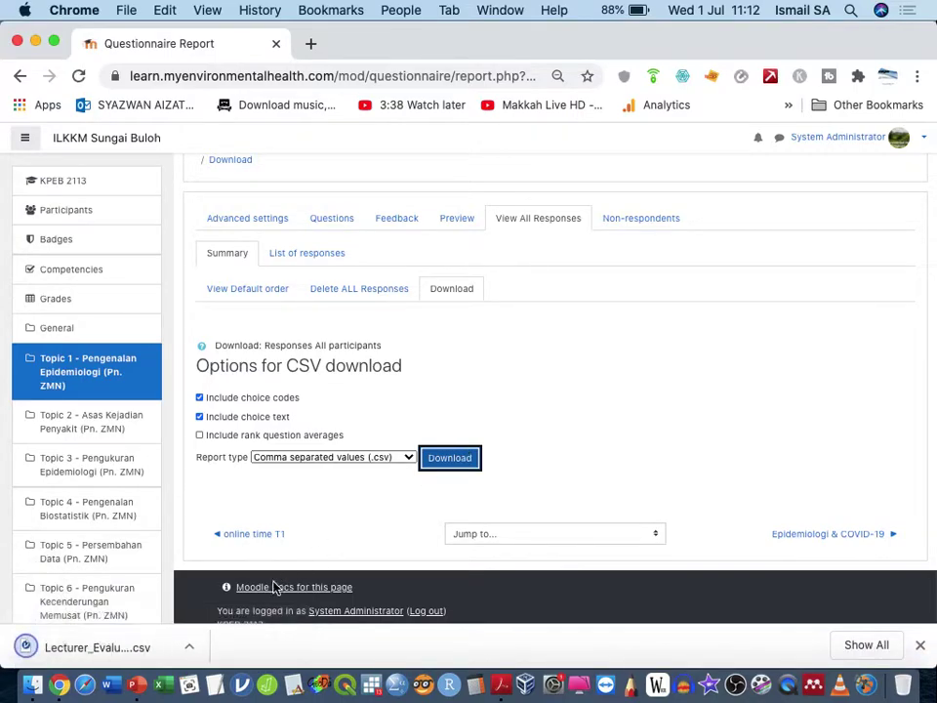
left_click(164, 638)
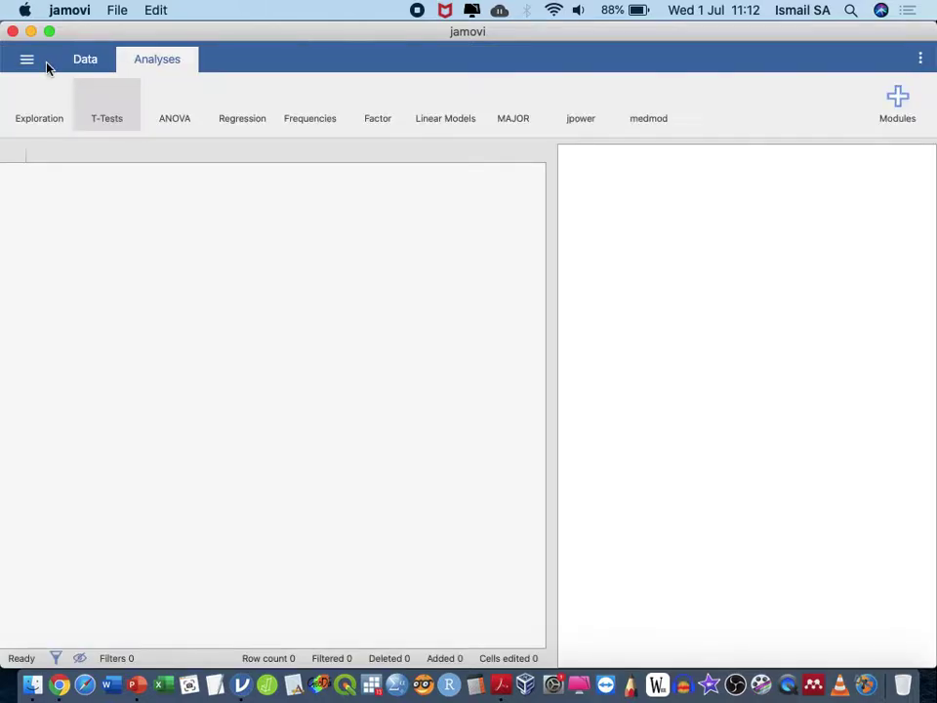
Step: Close the jamovi window
left_click(30, 31)
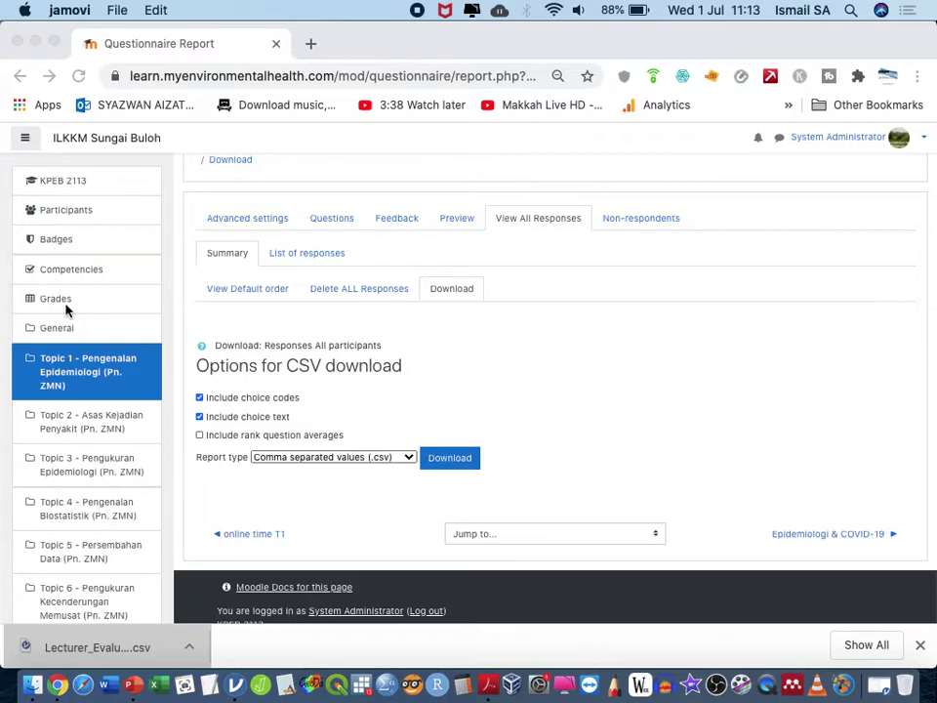
Step: Back in Chrome, open Introduction to Soil and Hydrogeology from the site home course list
left_click(117, 337)
left_click(126, 147)
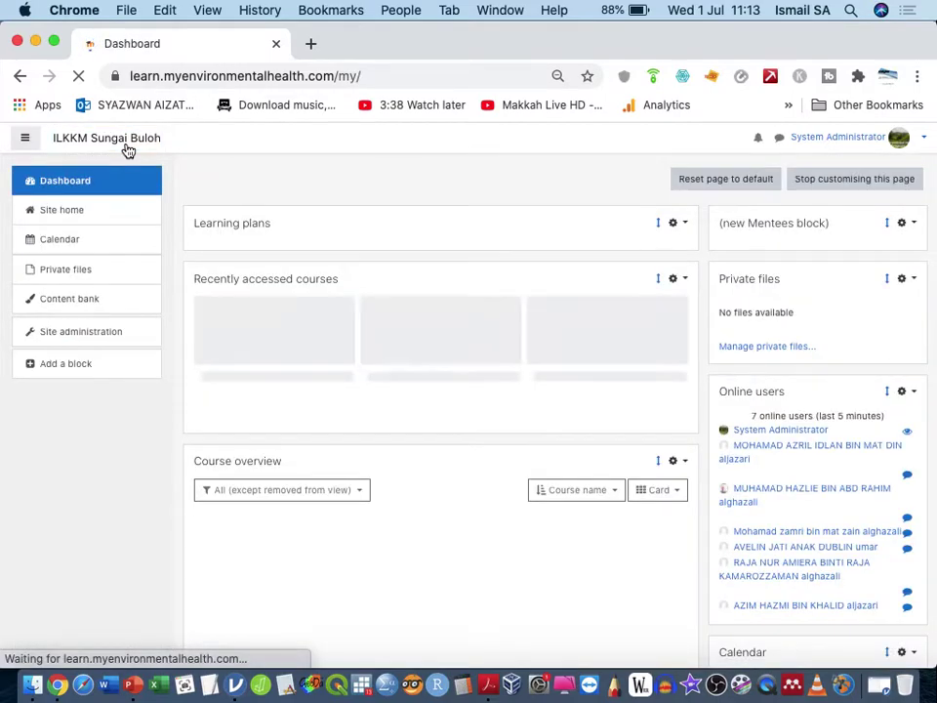
left_click(110, 220)
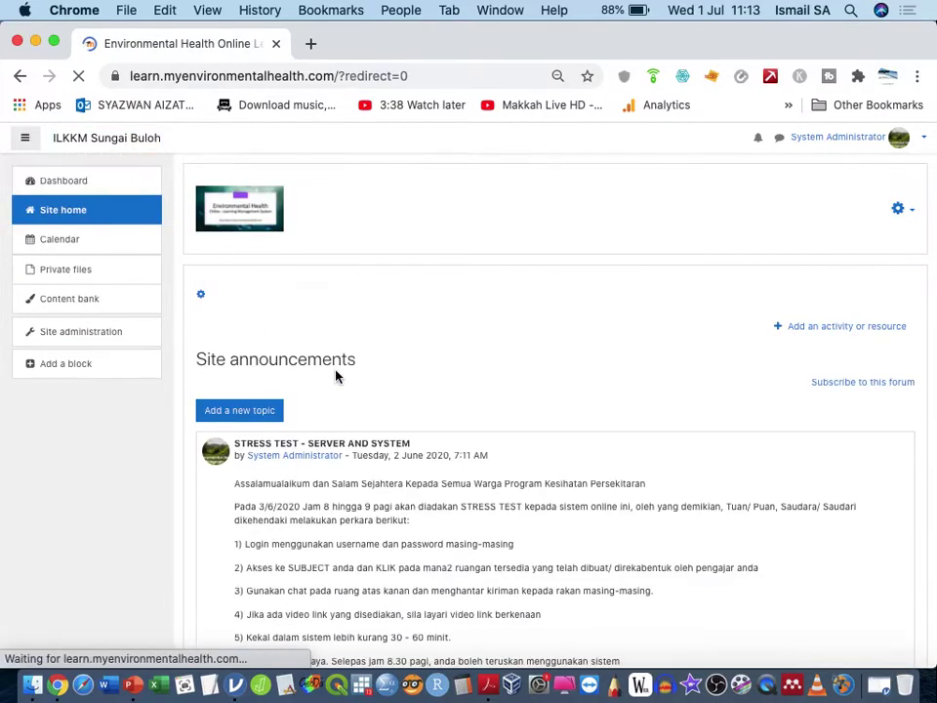
scroll(323, 377, "down", 5)
scroll(318, 378, "down", 15)
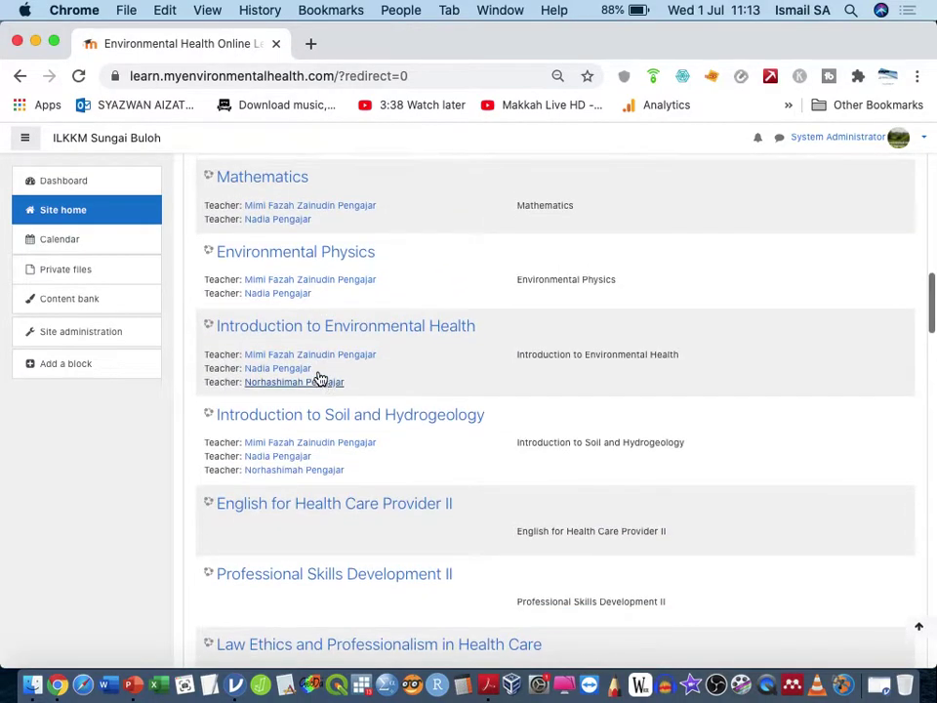
scroll(318, 379, "down", 2)
left_click(331, 374)
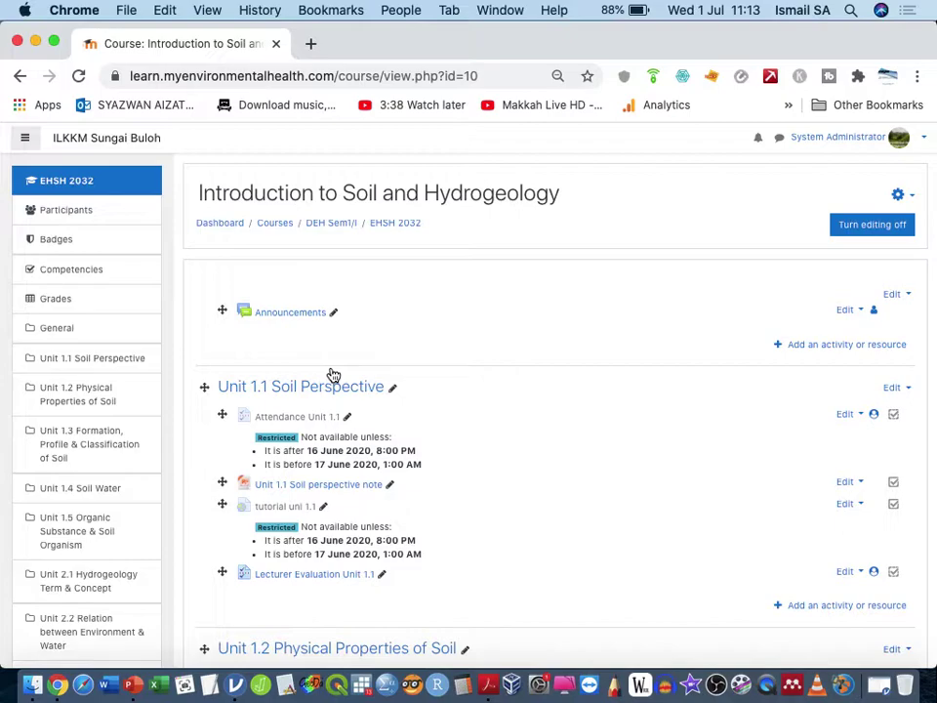
Step: Scroll through the course's units, reset the zoom, and return to the Dashboard
scroll(488, 508, "down", 7)
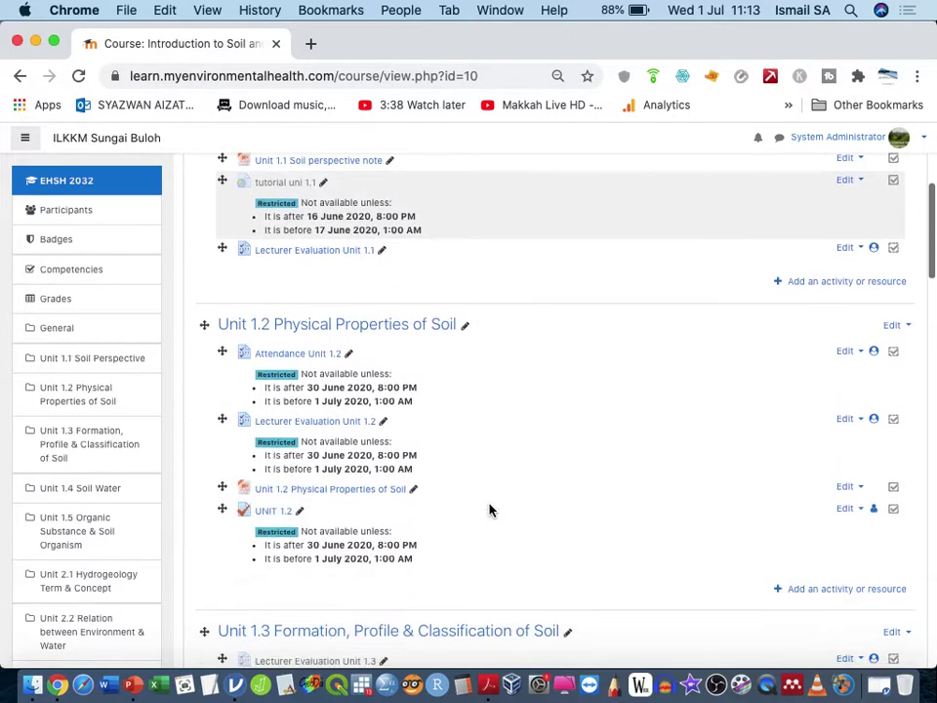
scroll(491, 510, "down", 20)
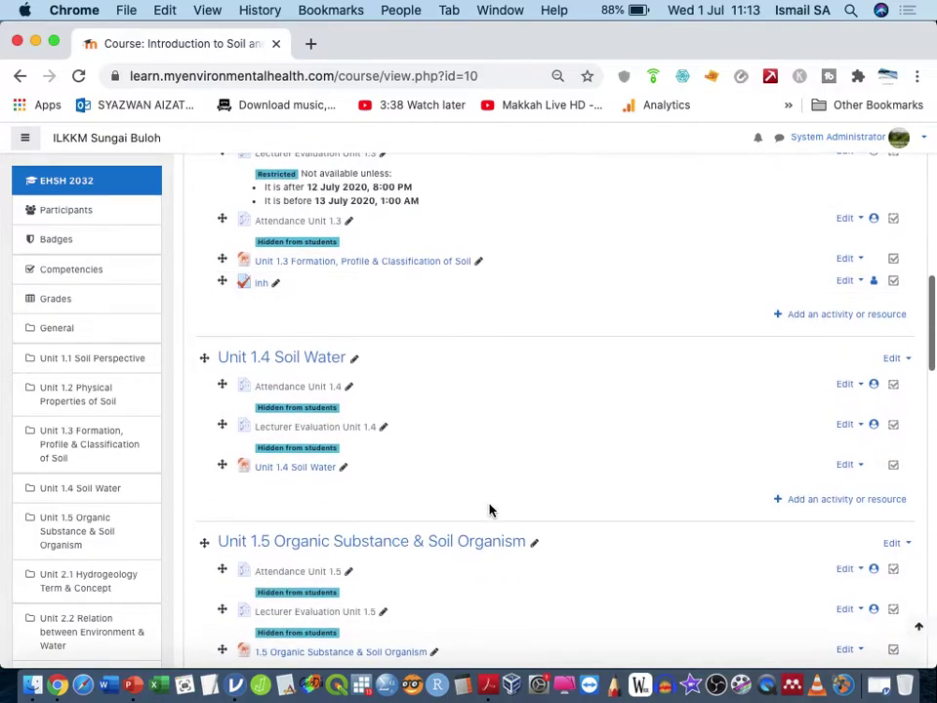
scroll(490, 509, "down", 3)
scroll(490, 509, "up", 2)
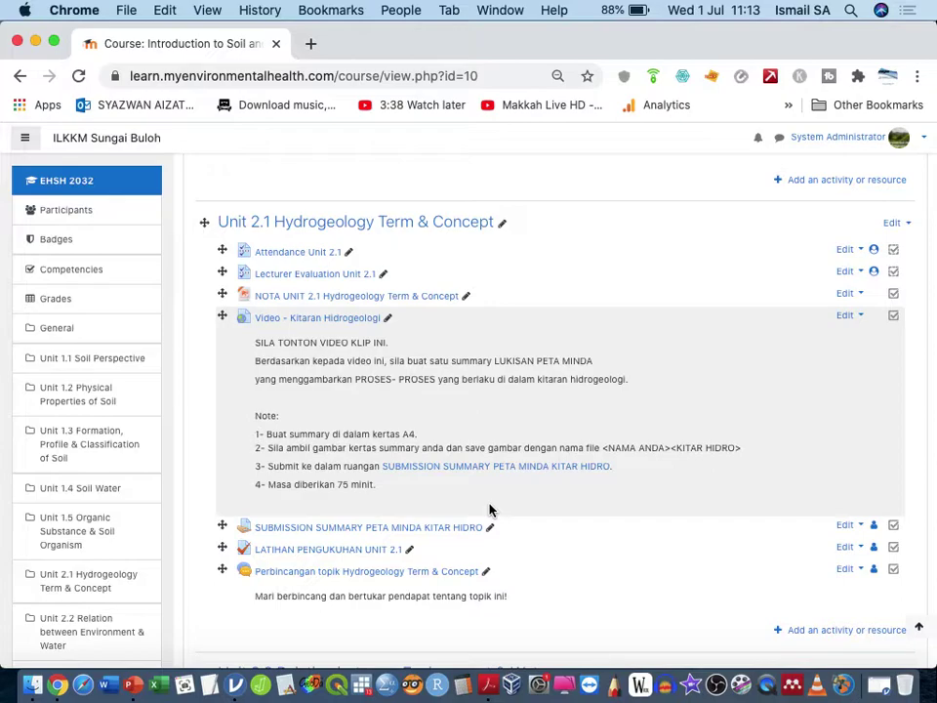
scroll(490, 510, "up", 3)
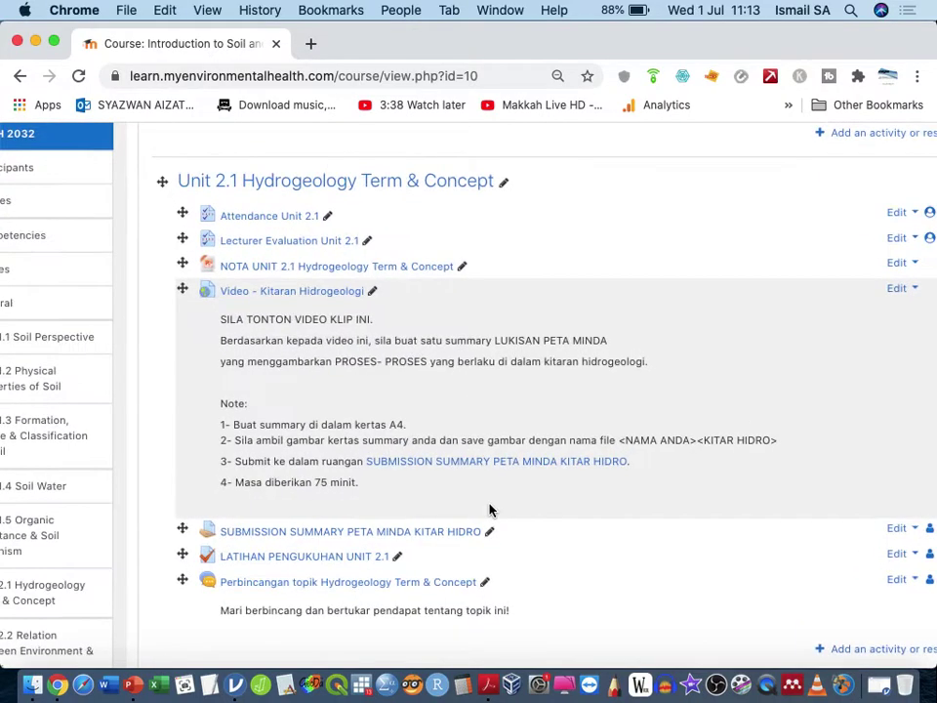
scroll(490, 510, "up", 2)
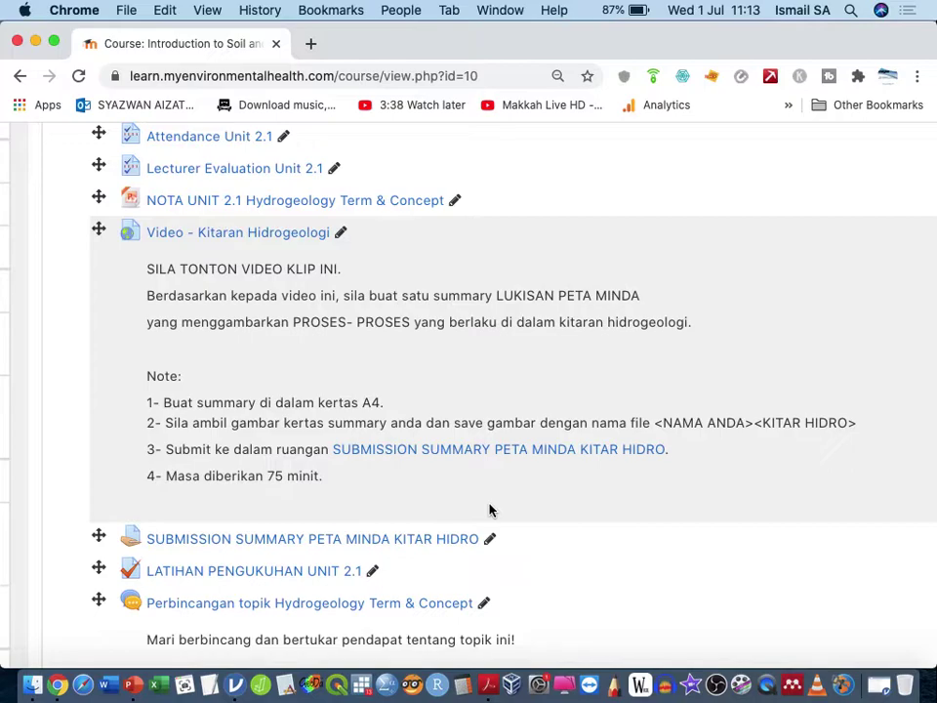
key("super+minus")
key("super+minus")
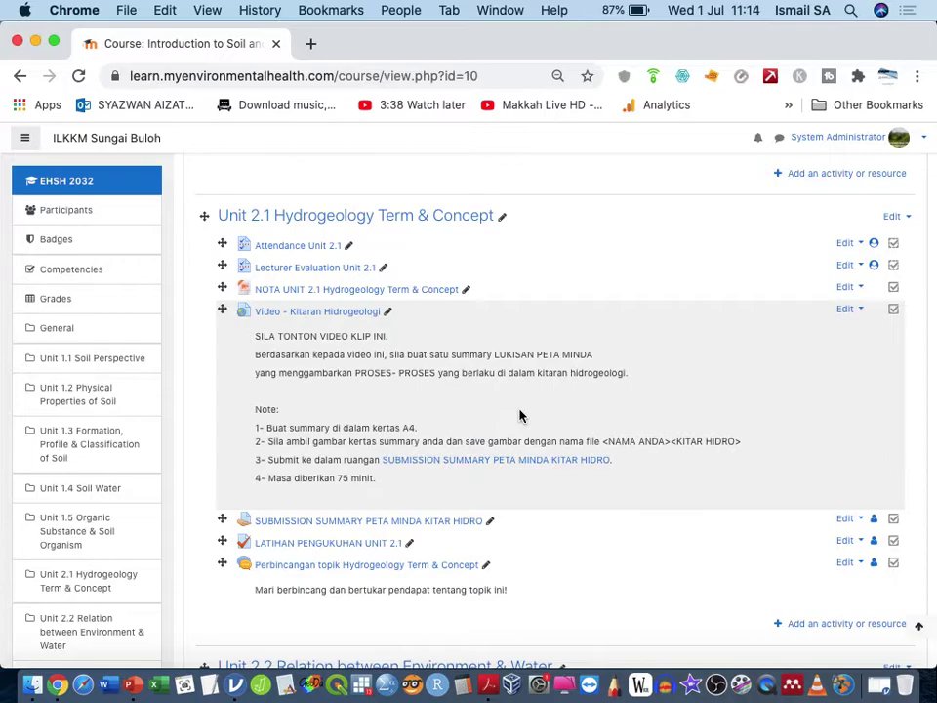
left_click(138, 145)
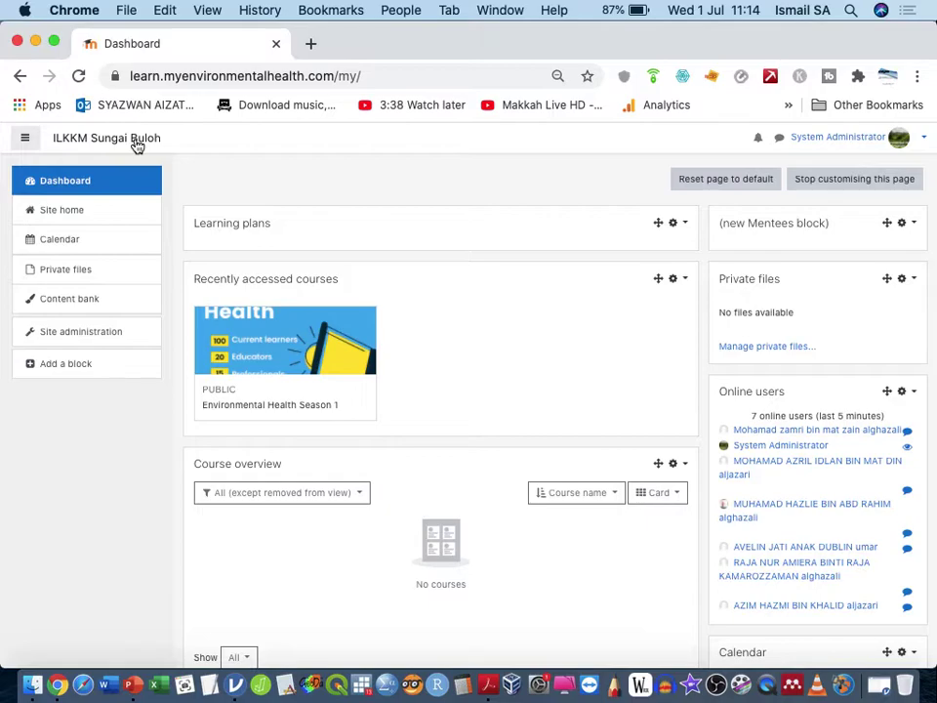
Step: Go to the site home page and scroll through its list of available courses
left_click(86, 220)
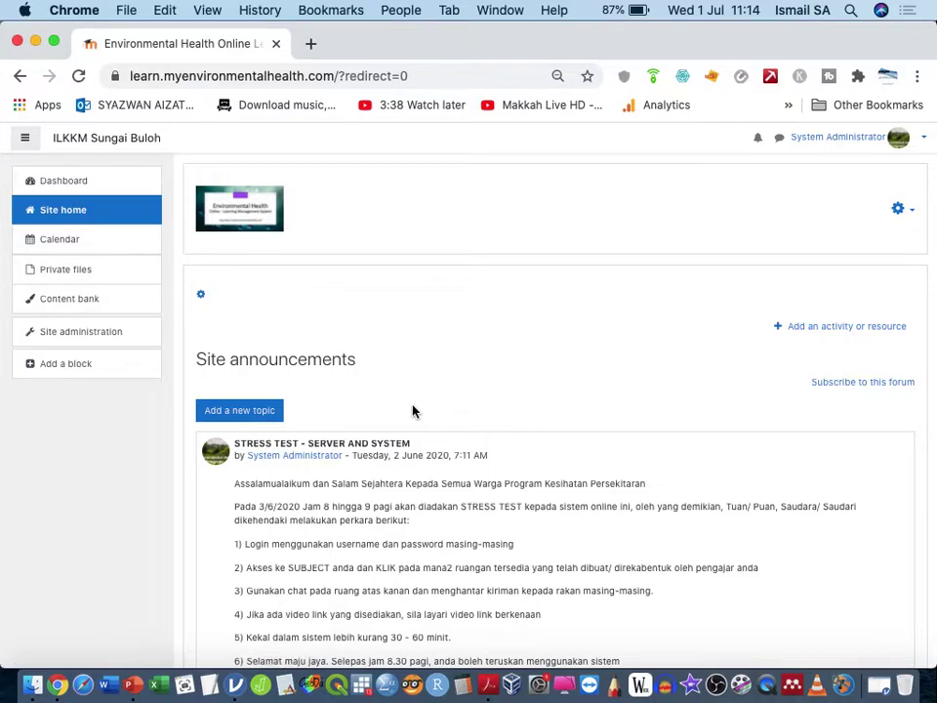
scroll(413, 411, "down", 10)
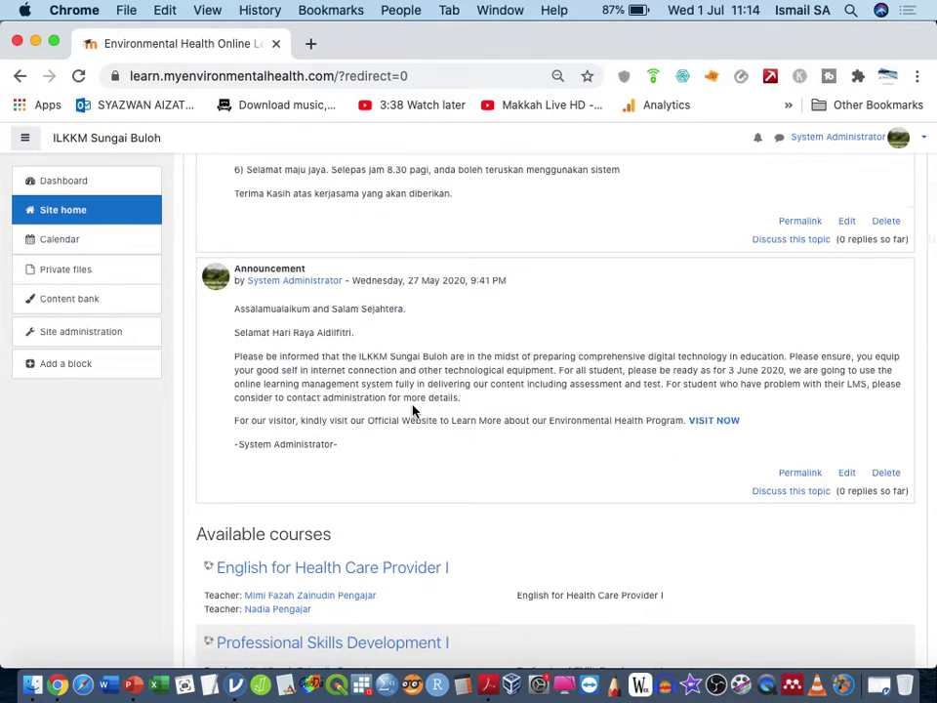
scroll(413, 411, "down", 14)
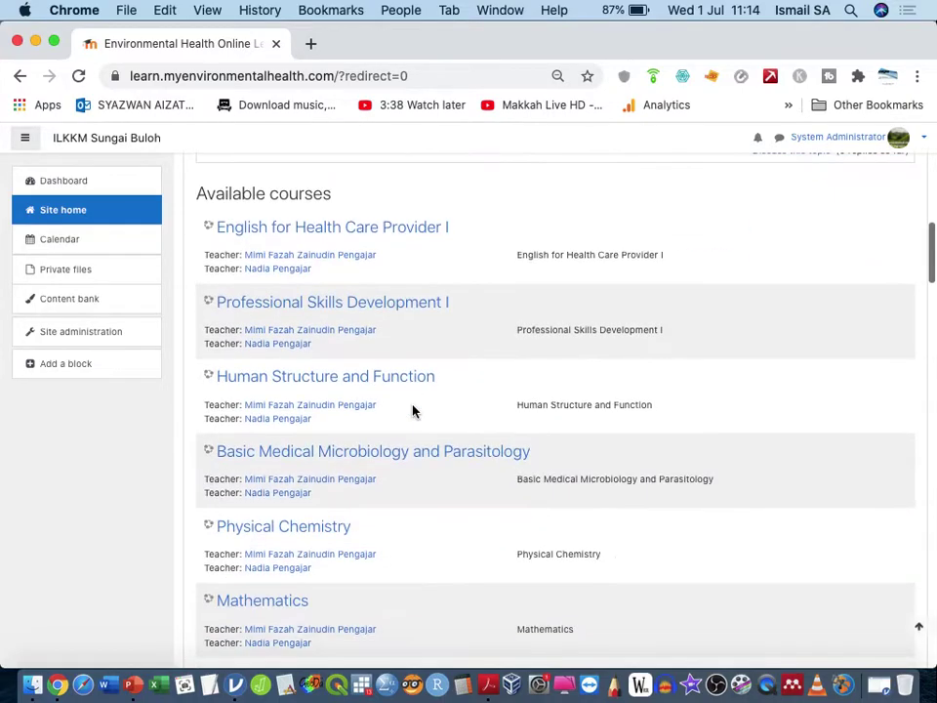
scroll(415, 411, "down", 20)
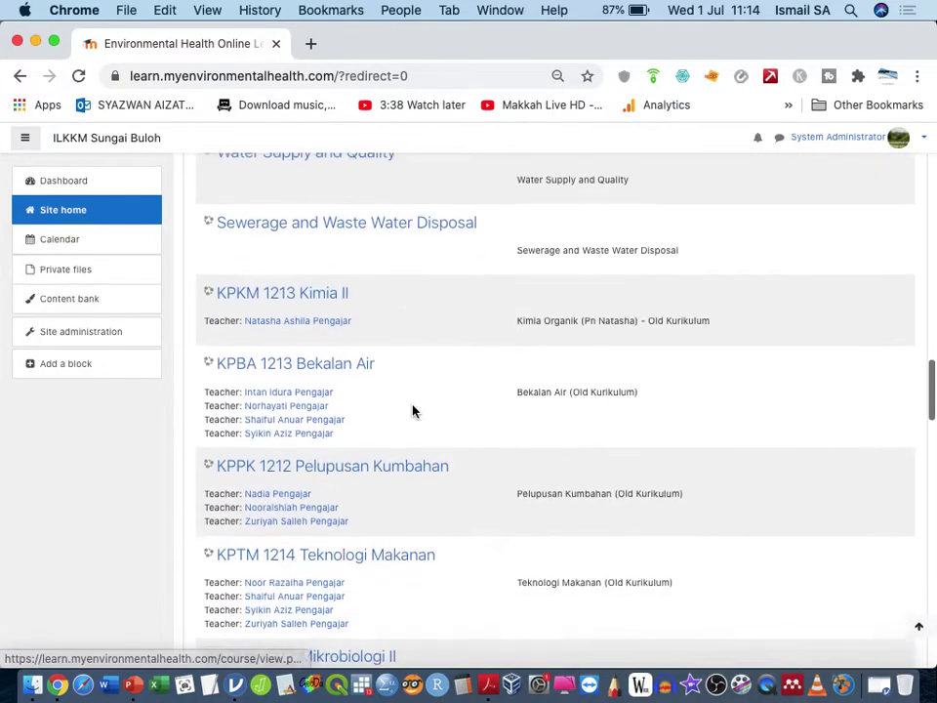
scroll(413, 411, "down", 12)
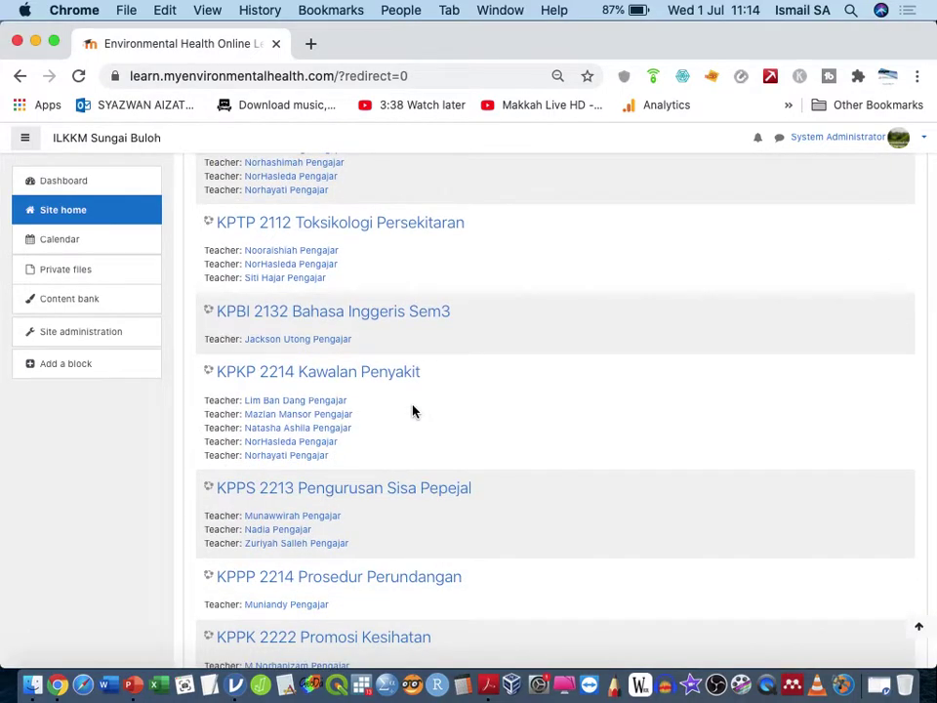
scroll(409, 409, "up", 5)
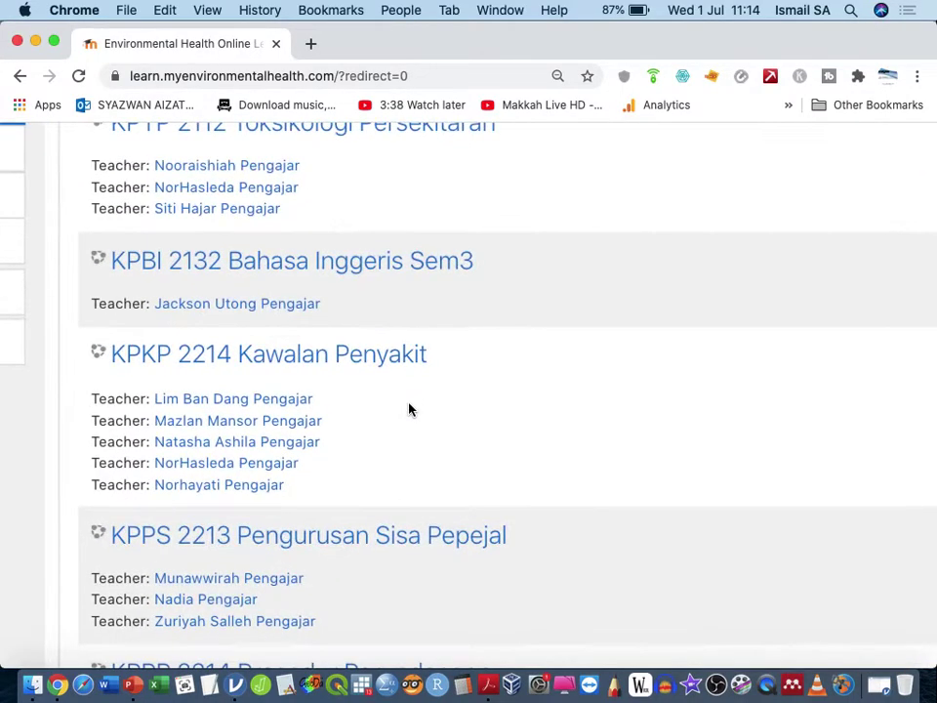
scroll(377, 383, "left", 5)
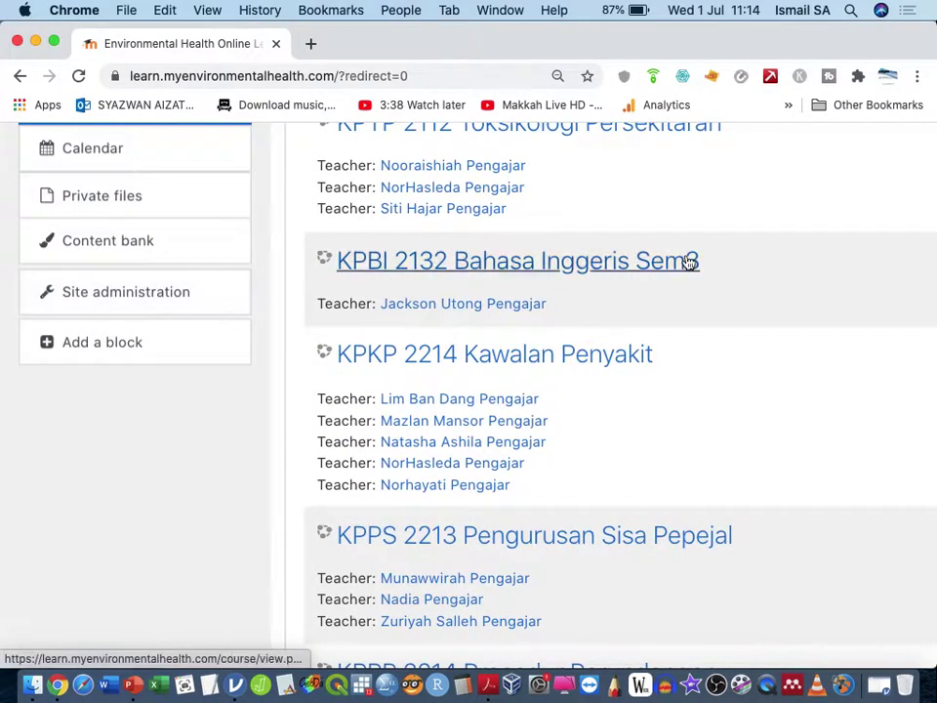
scroll(684, 261, "right", 5)
scroll(772, 215, "up", 5)
scroll(683, 225, "left", 5)
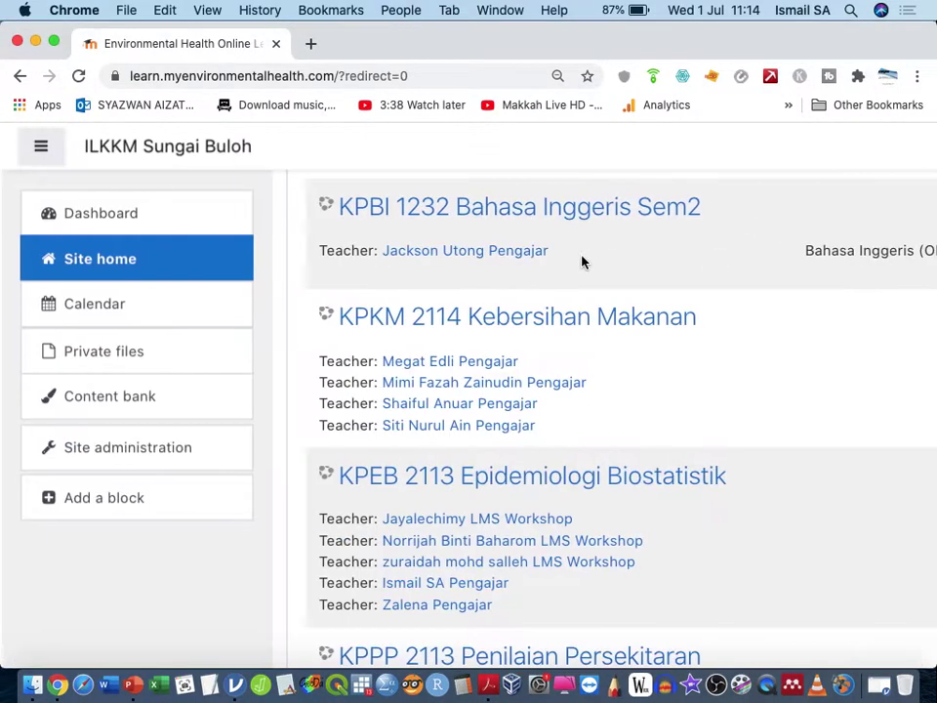
Step: Visit the dashboard and site administration, return to site home, and add a new browser tab
left_click(205, 230)
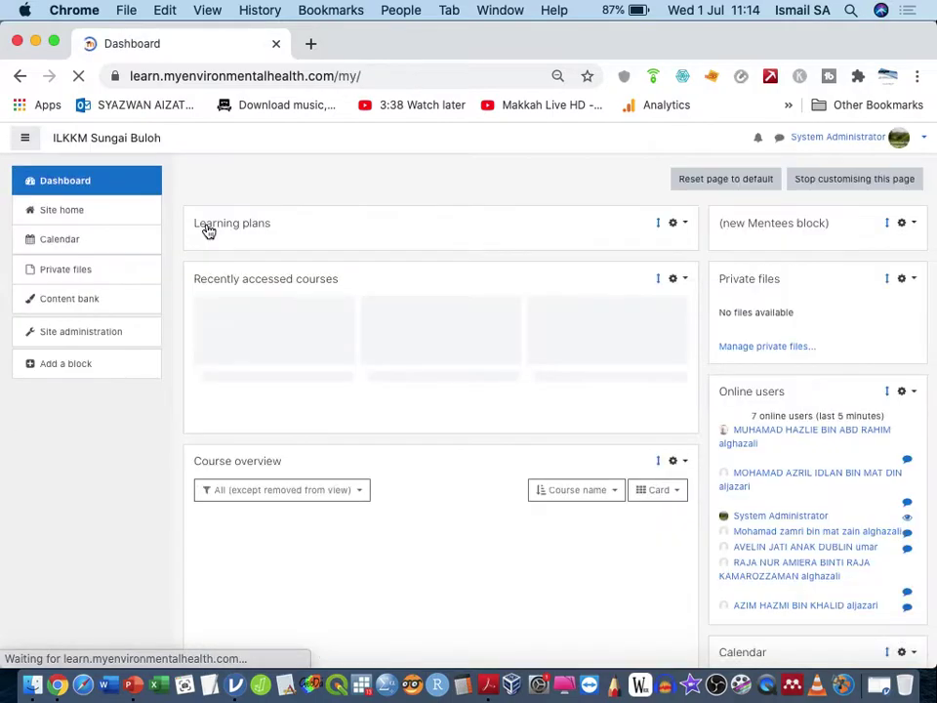
left_click(123, 331)
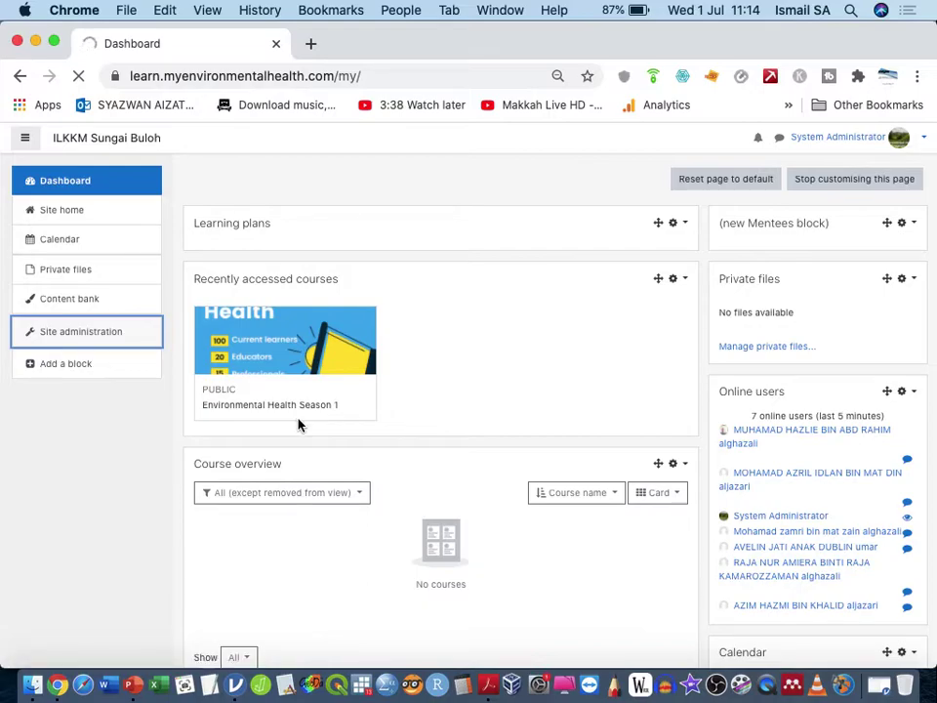
left_click(108, 220)
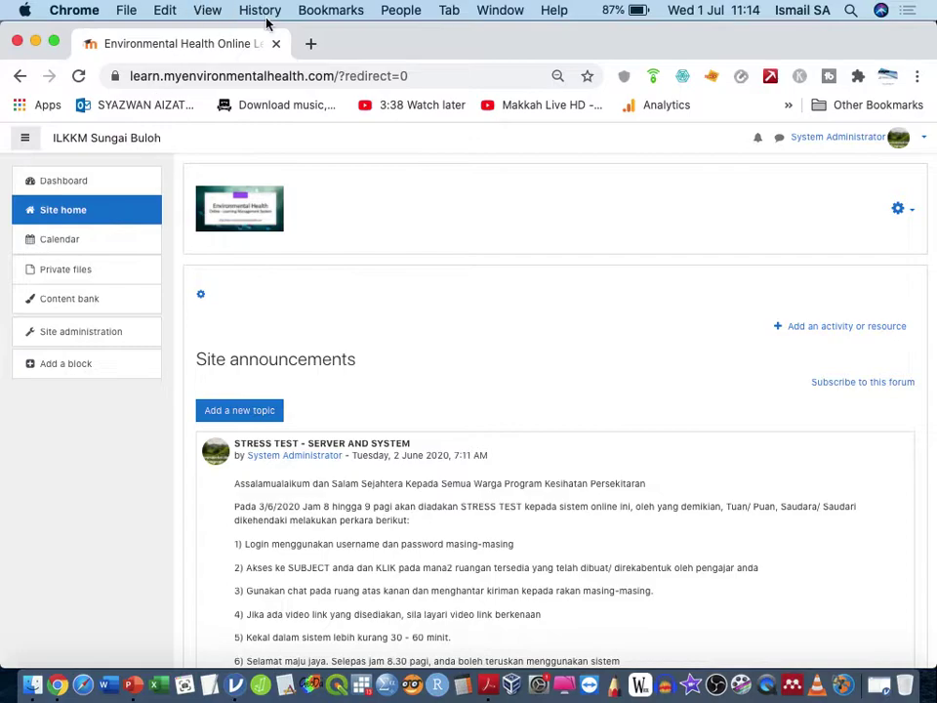
left_click(310, 43)
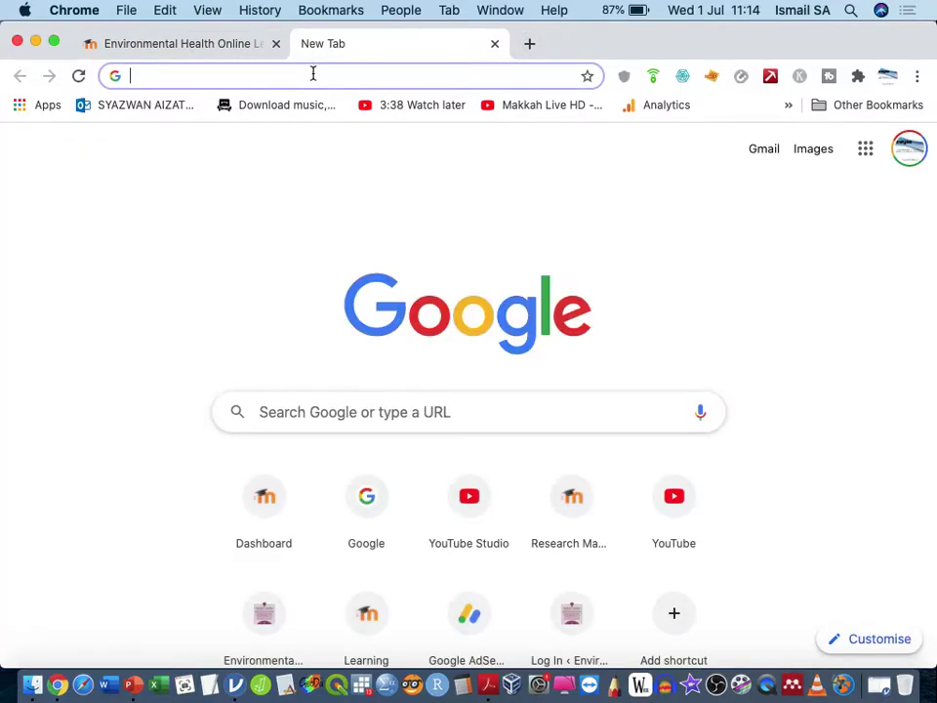
left_click(313, 76)
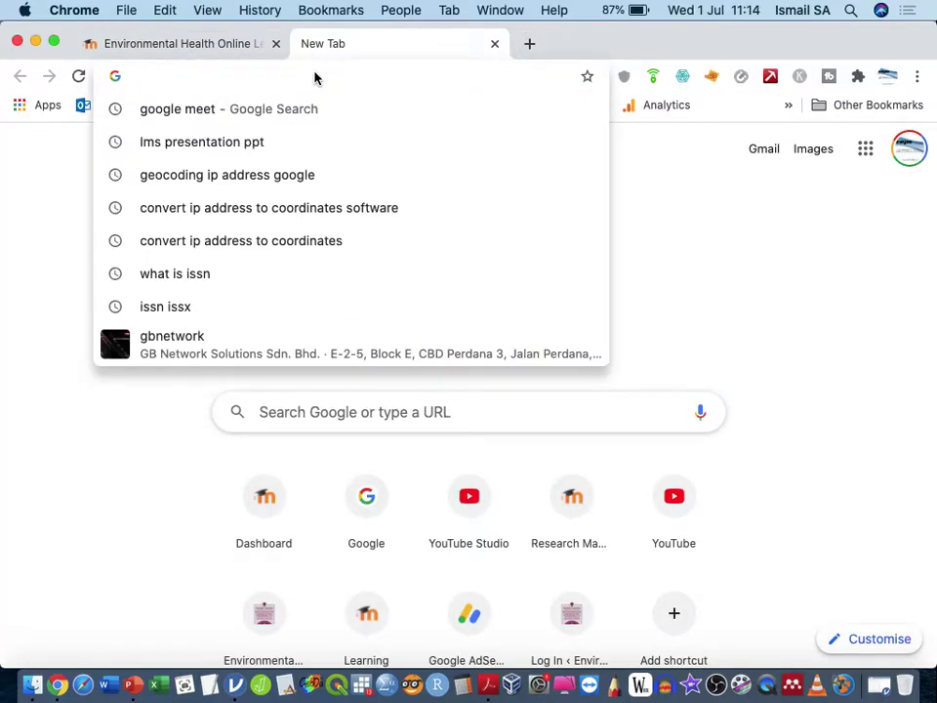
left_click(231, 51)
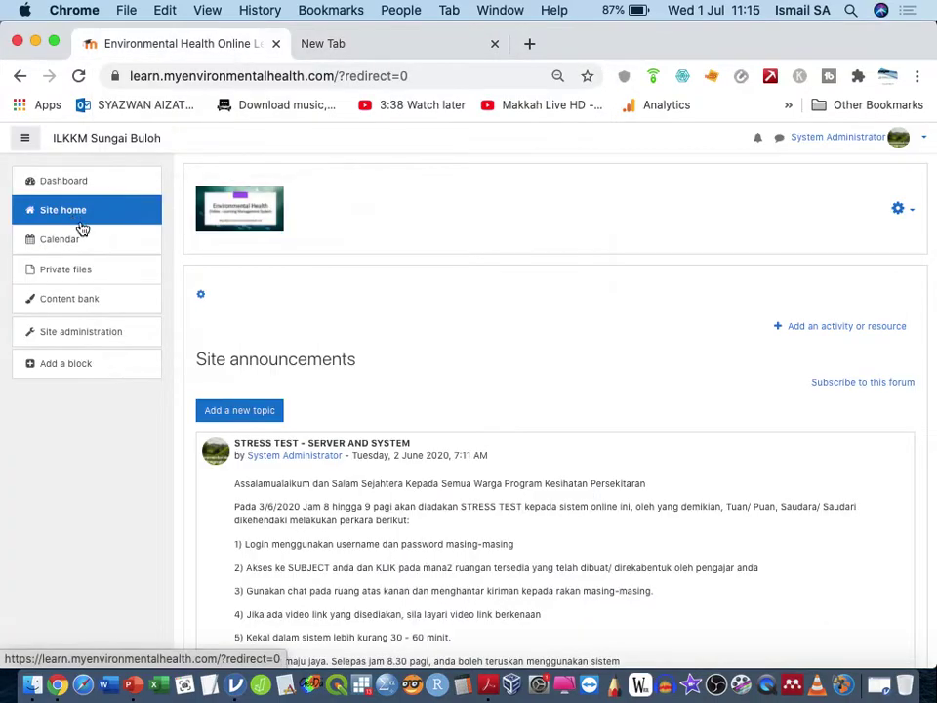
Step: Scroll the site home course list down to the EH Program course
scroll(330, 440, "down", 15)
scroll(332, 444, "down", 15)
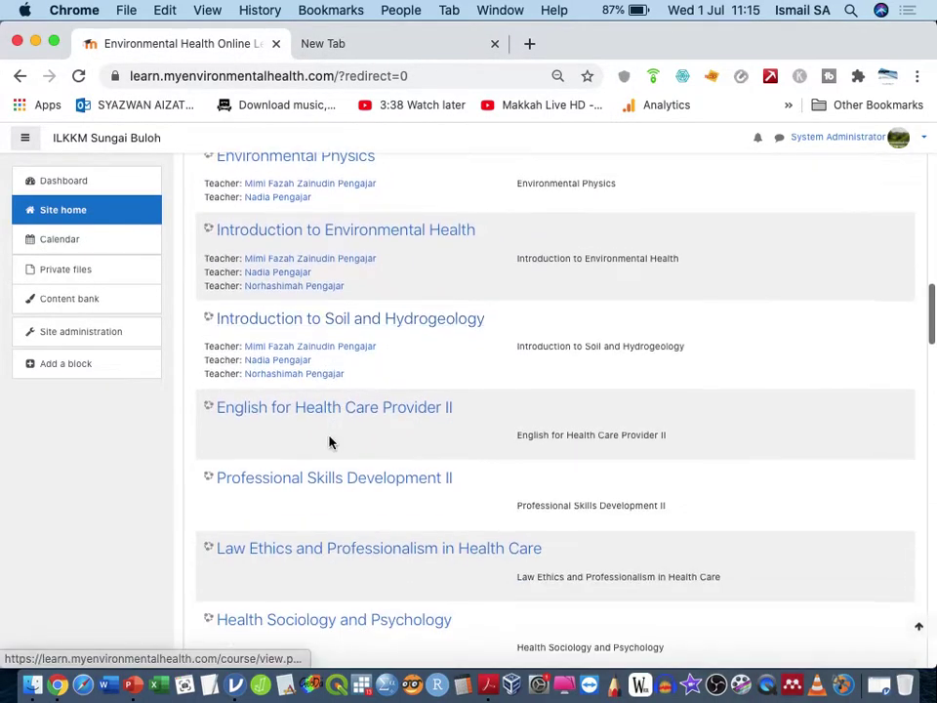
scroll(330, 443, "down", 15)
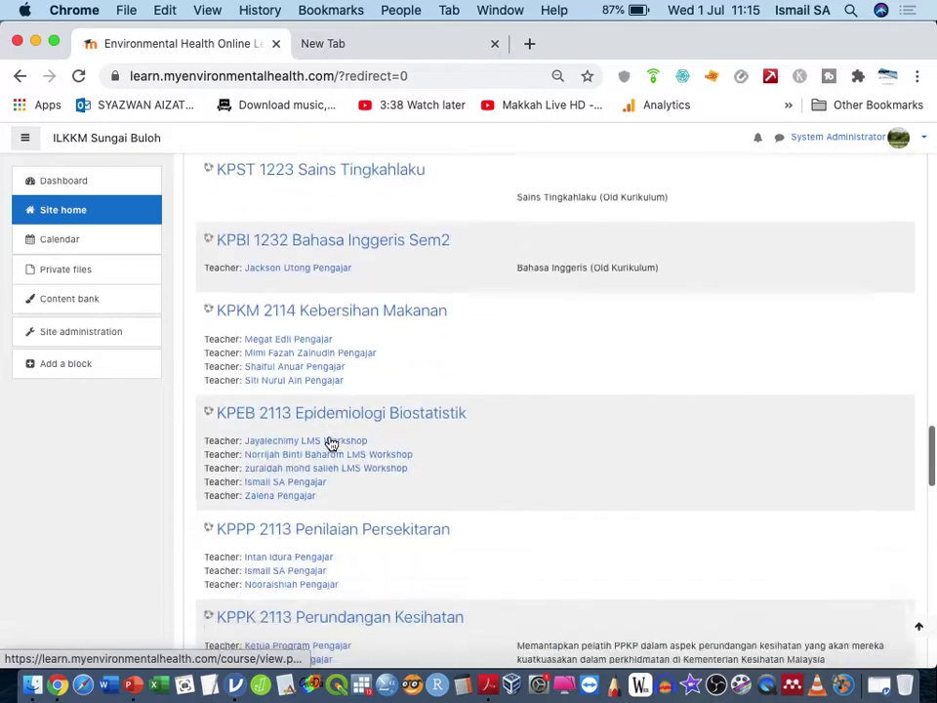
scroll(330, 443, "down", 15)
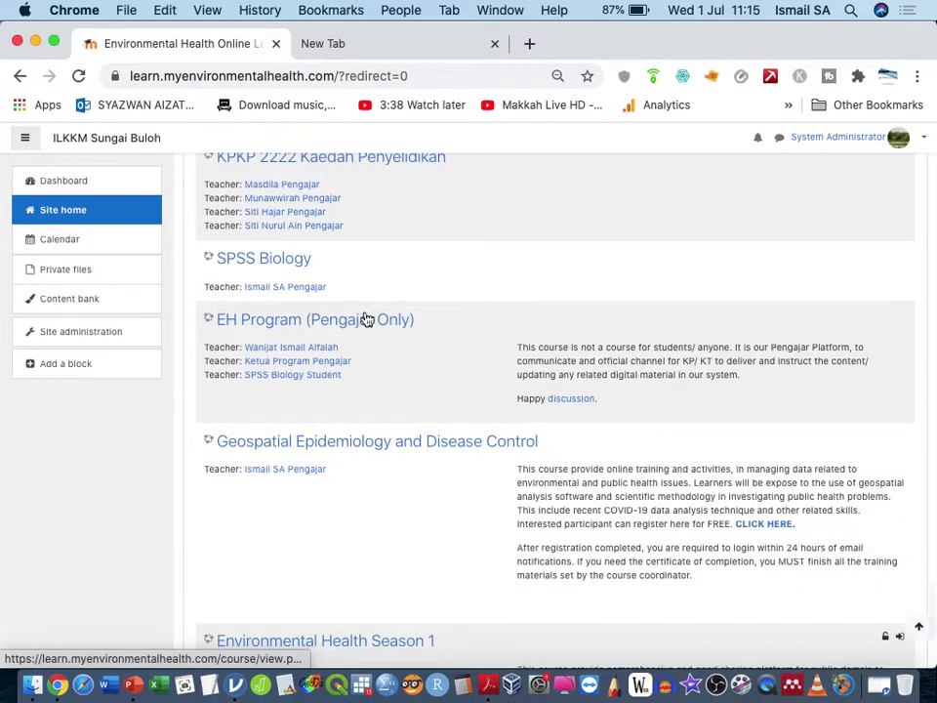
Step: Open the EH Program (Pengajar Only) course and reset the page zoom to normal size
left_click(368, 323)
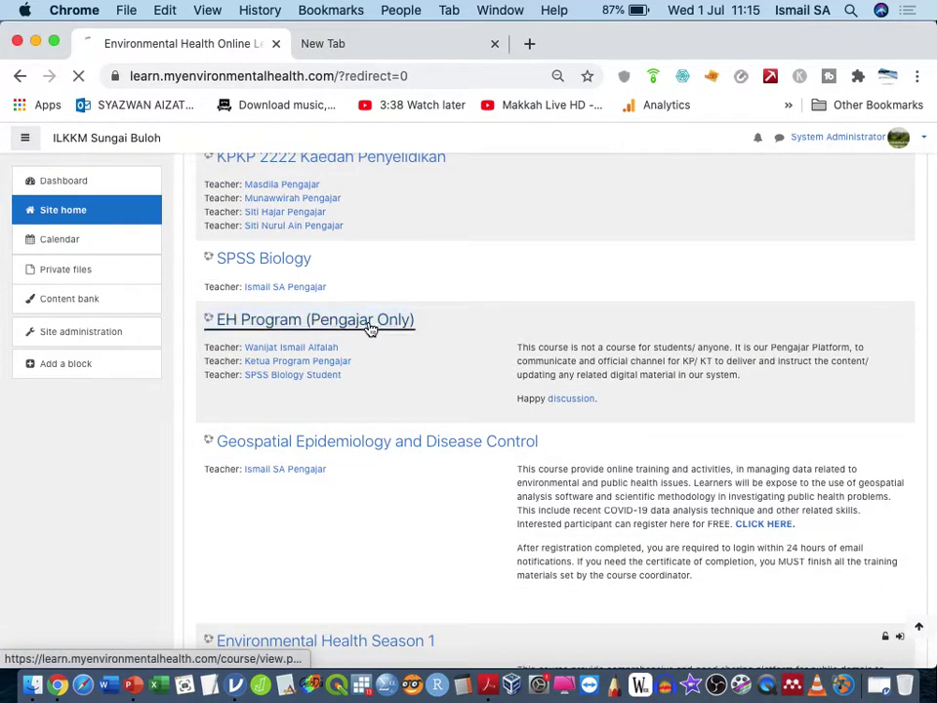
scroll(371, 330, "up", 5)
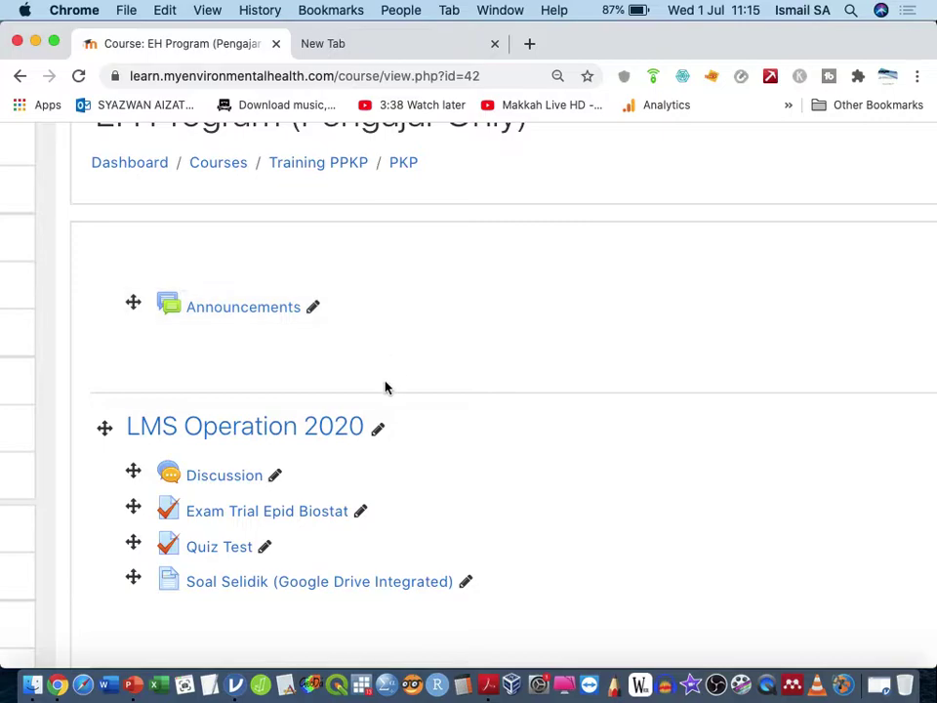
scroll(385, 386, "down", 3)
key("super+minus")
key("super+minus")
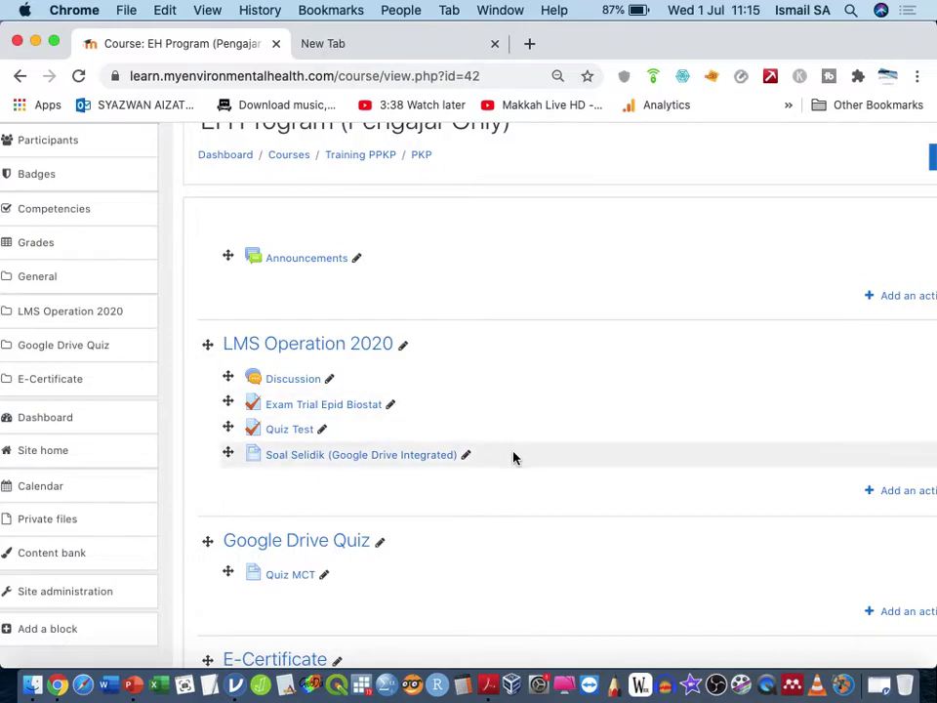
Step: Bring up the course's administration options from its gear menu
scroll(510, 457, "down", 4)
scroll(509, 449, "right", 2)
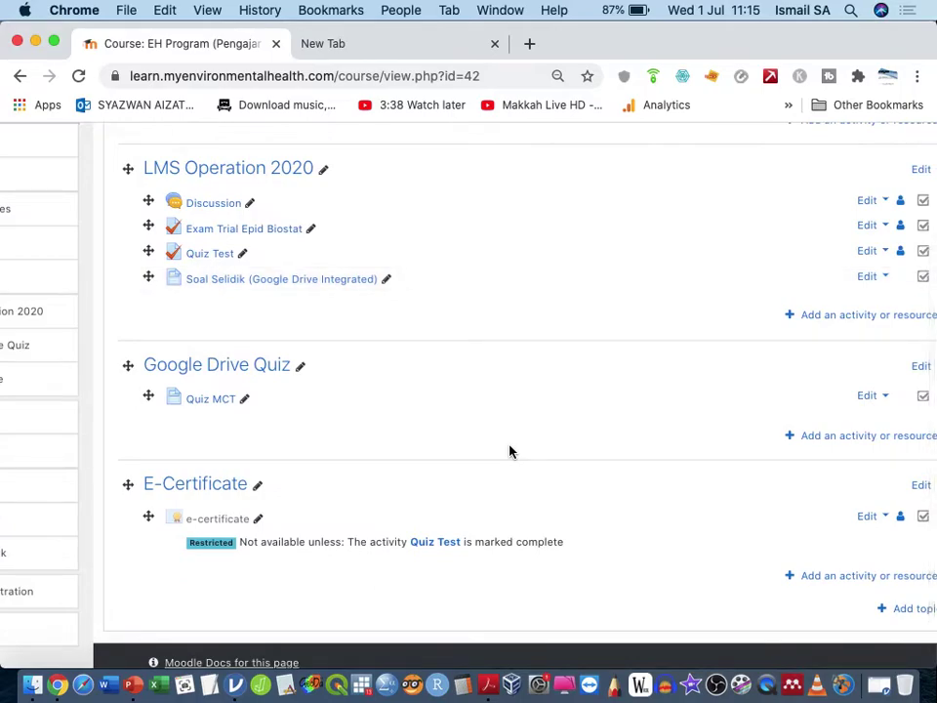
scroll(504, 452, "up", 3)
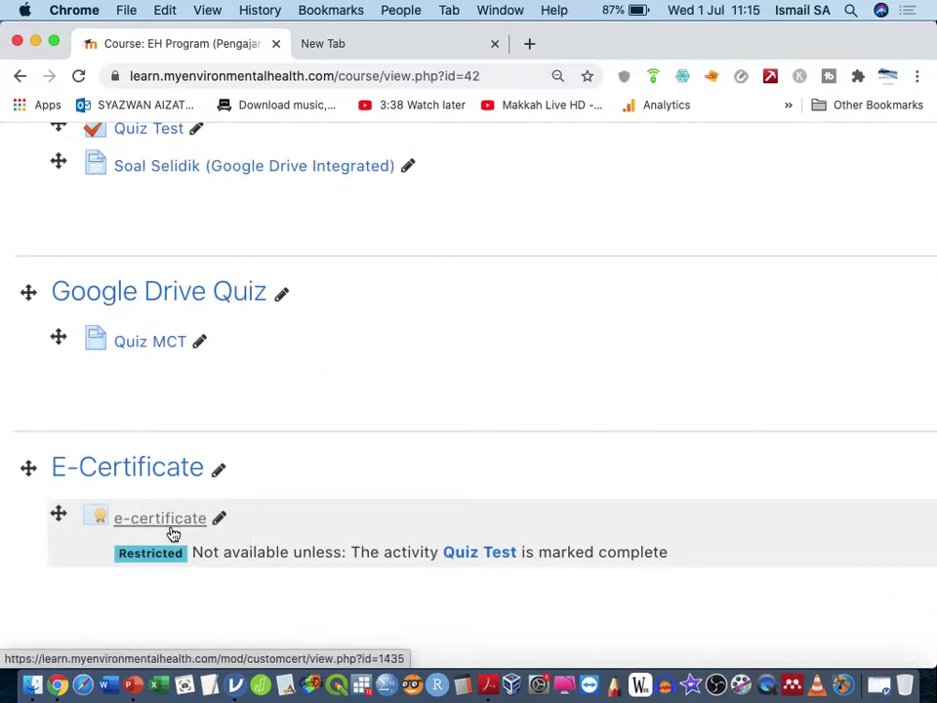
scroll(335, 431, "up", 5)
scroll(335, 431, "right", 3)
scroll(335, 430, "up", 5)
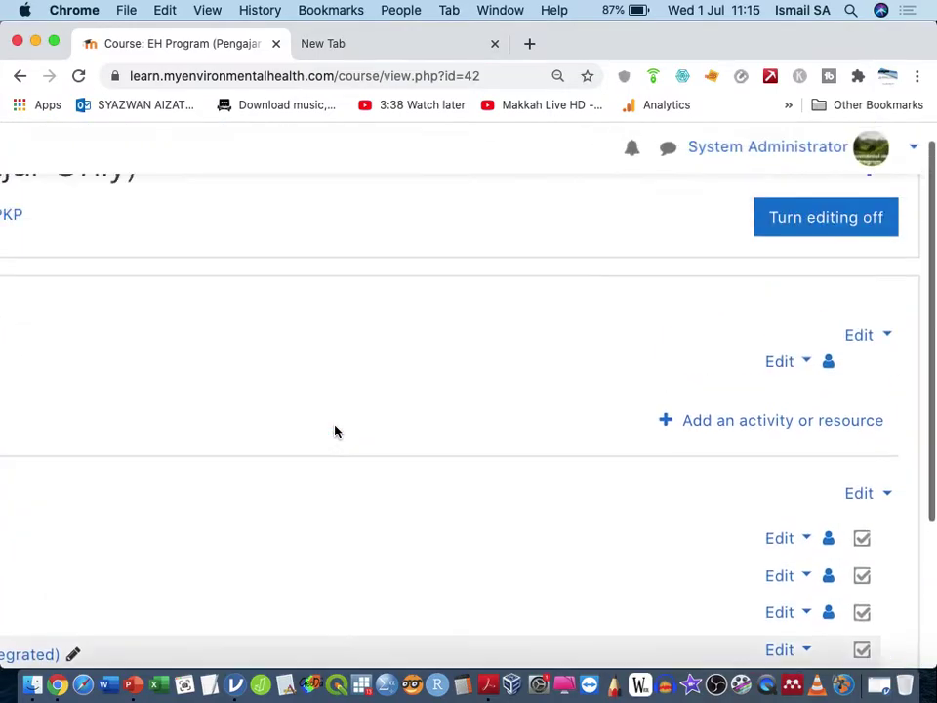
left_click(897, 221)
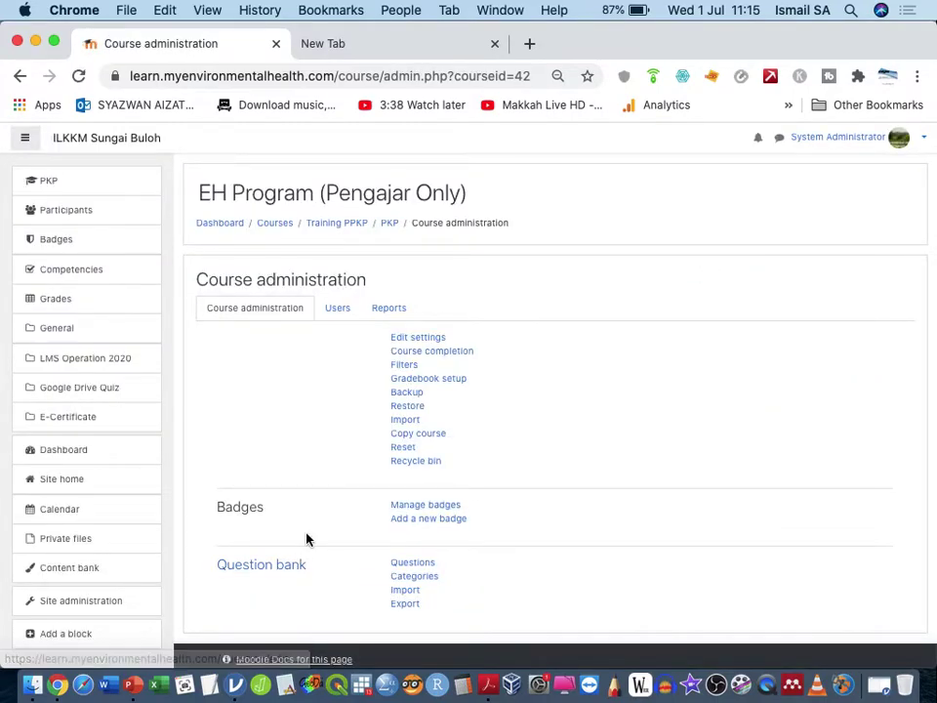
Step: List the question bank's 'T6 - Pengukuran Kecendurangan memusat (12)' category questions
left_click(250, 568)
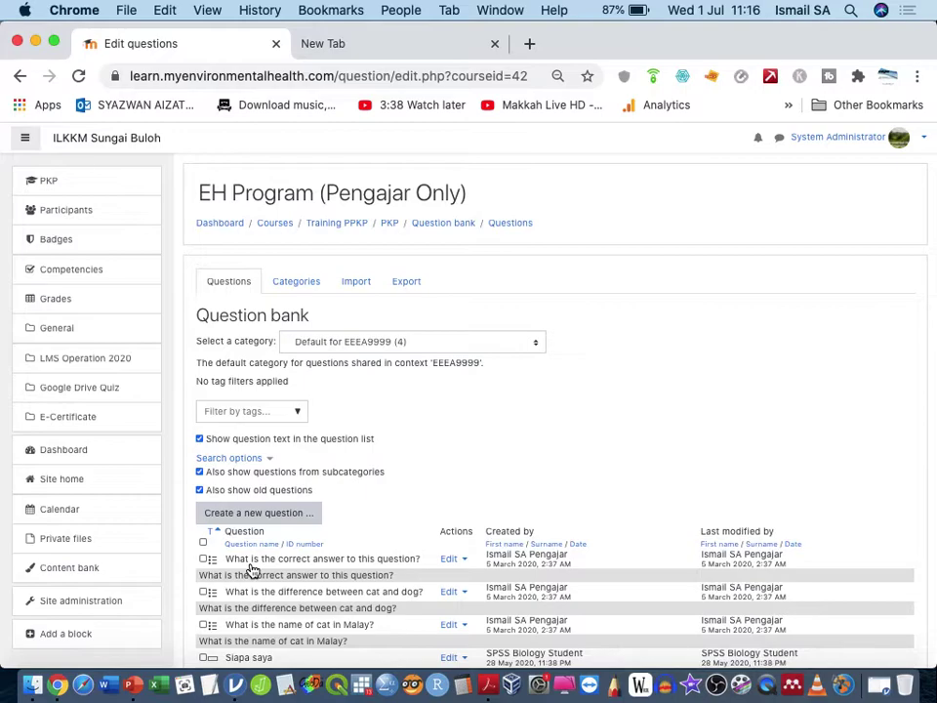
left_click(518, 342)
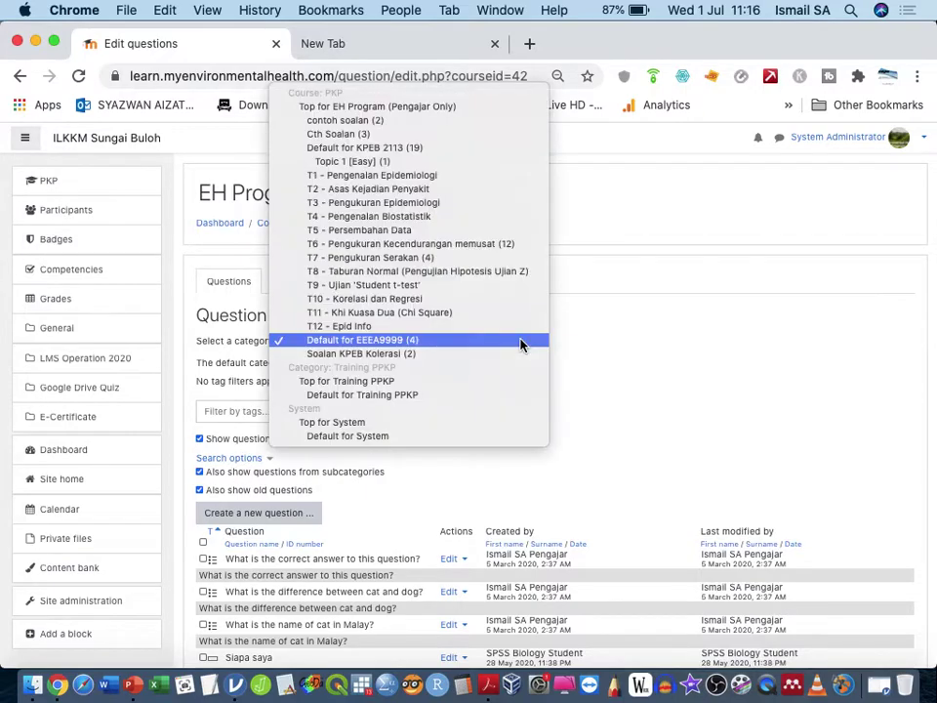
left_click(529, 246)
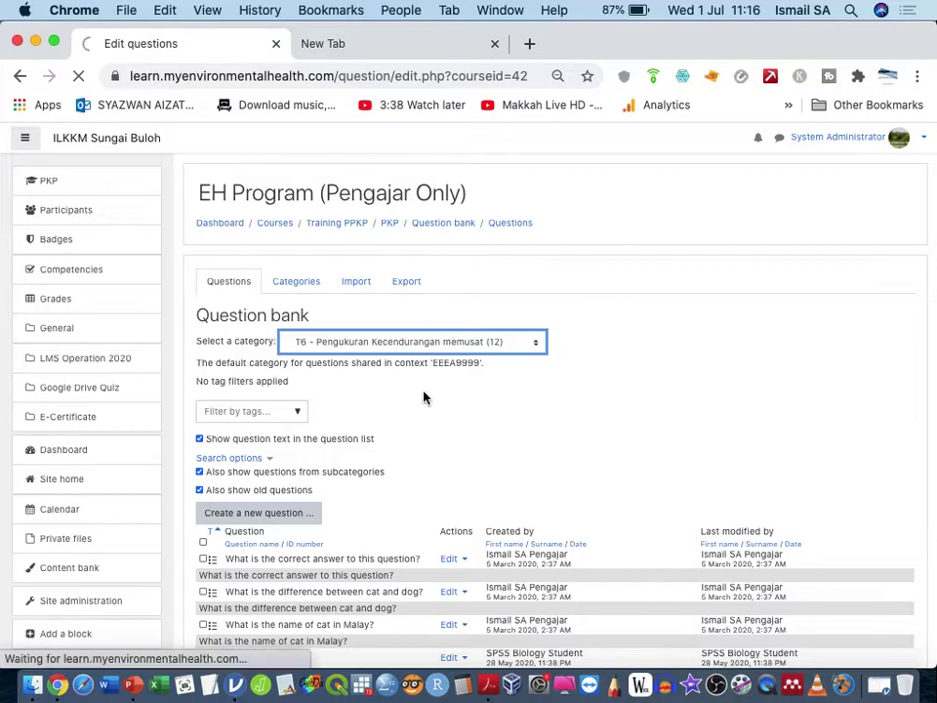
scroll(479, 412, "down", 3)
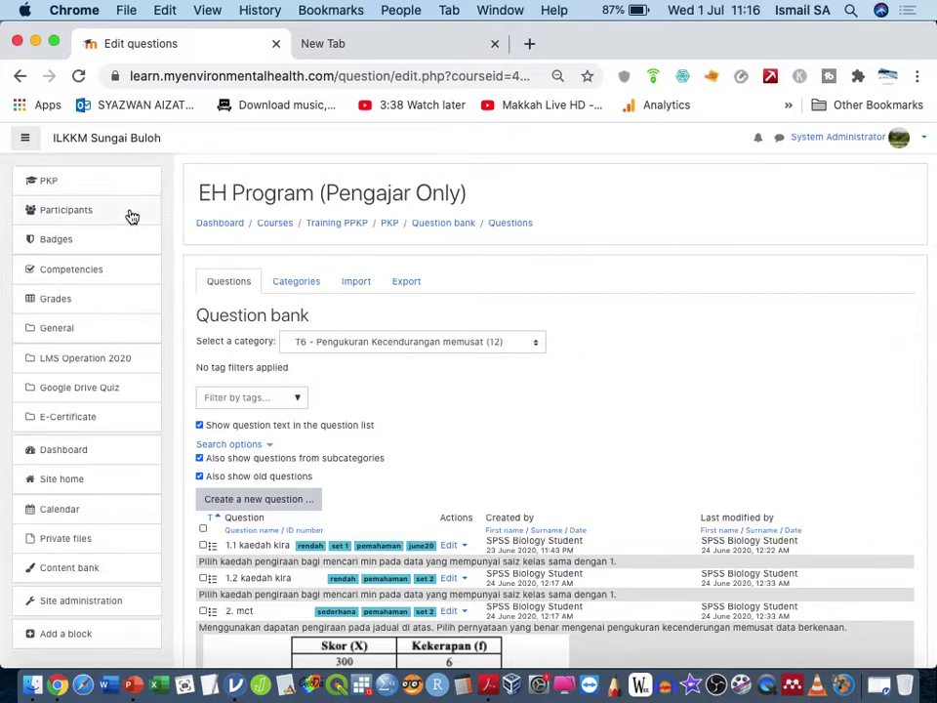
Step: Go to the dashboard and log out of the administrator account
left_click(117, 145)
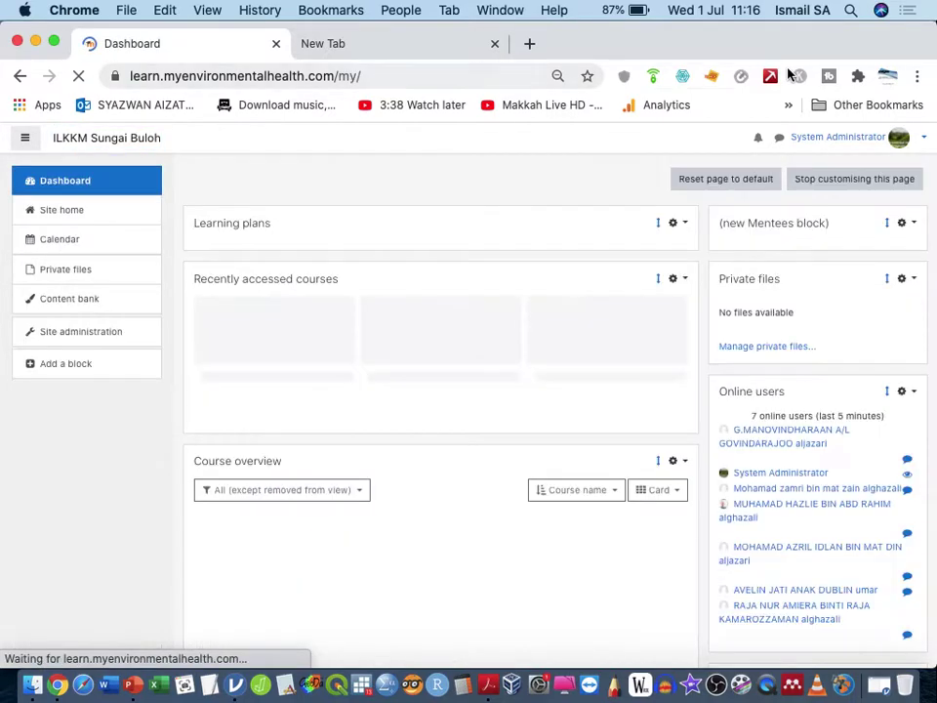
left_click(910, 137)
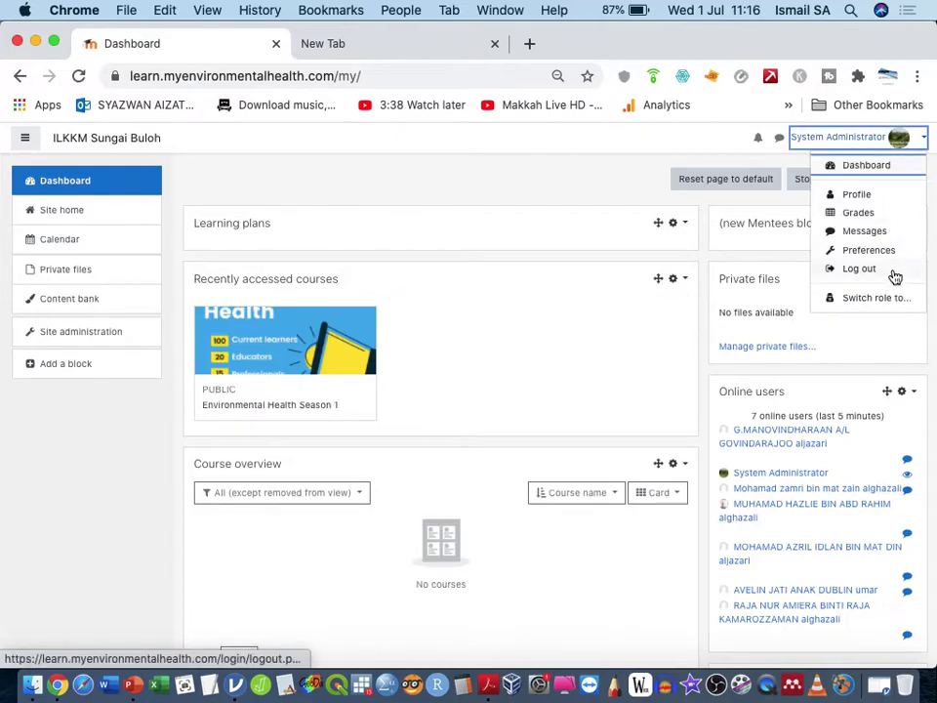
left_click(893, 273)
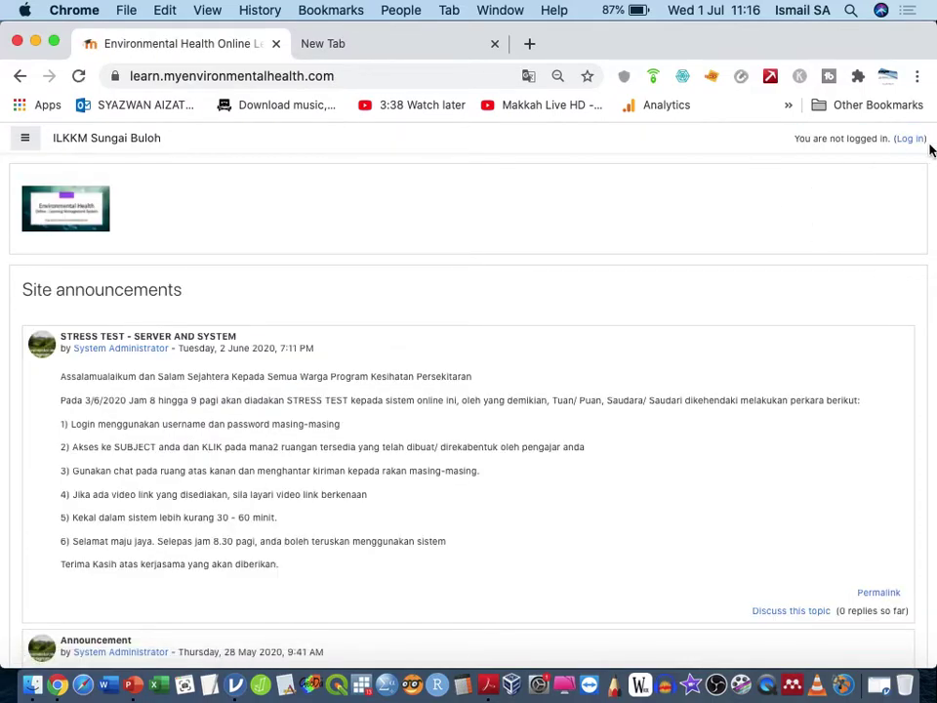
Step: Log back in with the teacher's username and saved password
left_click(919, 139)
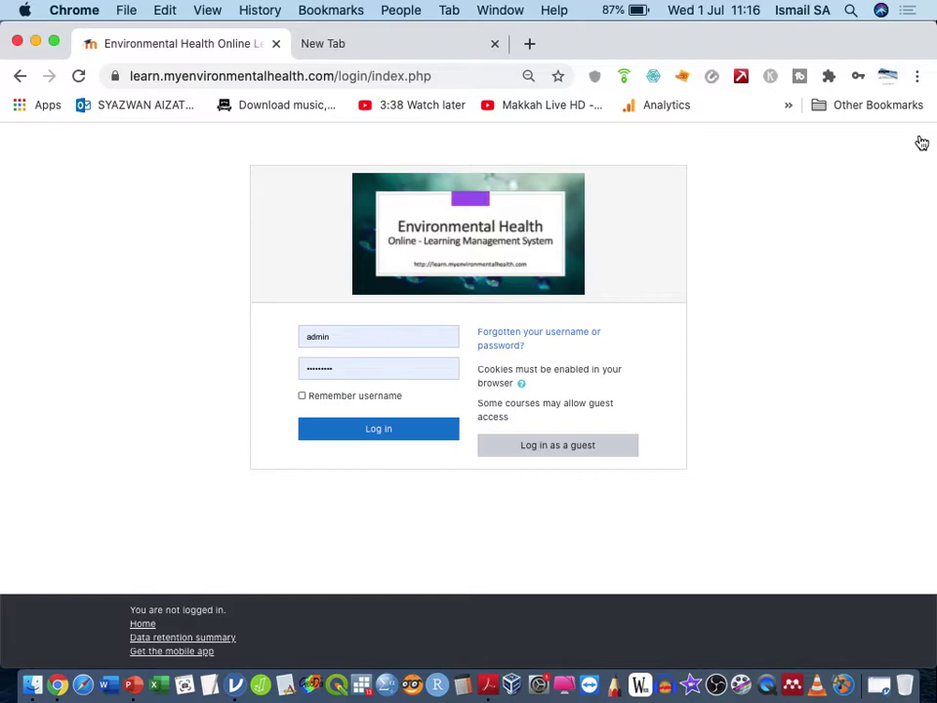
double_click(419, 339)
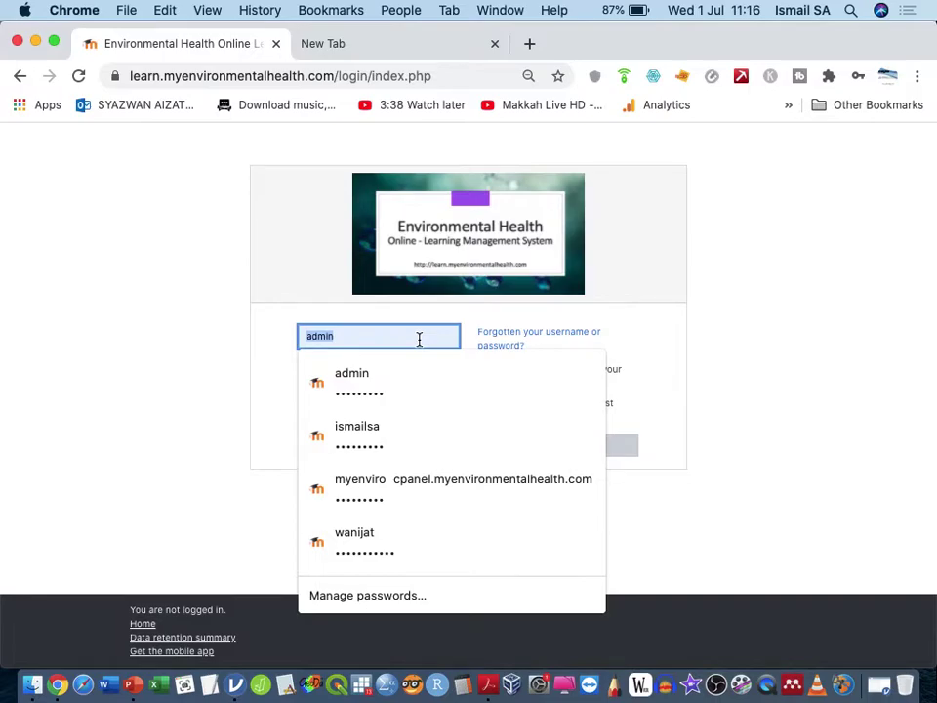
type("ismailsa")
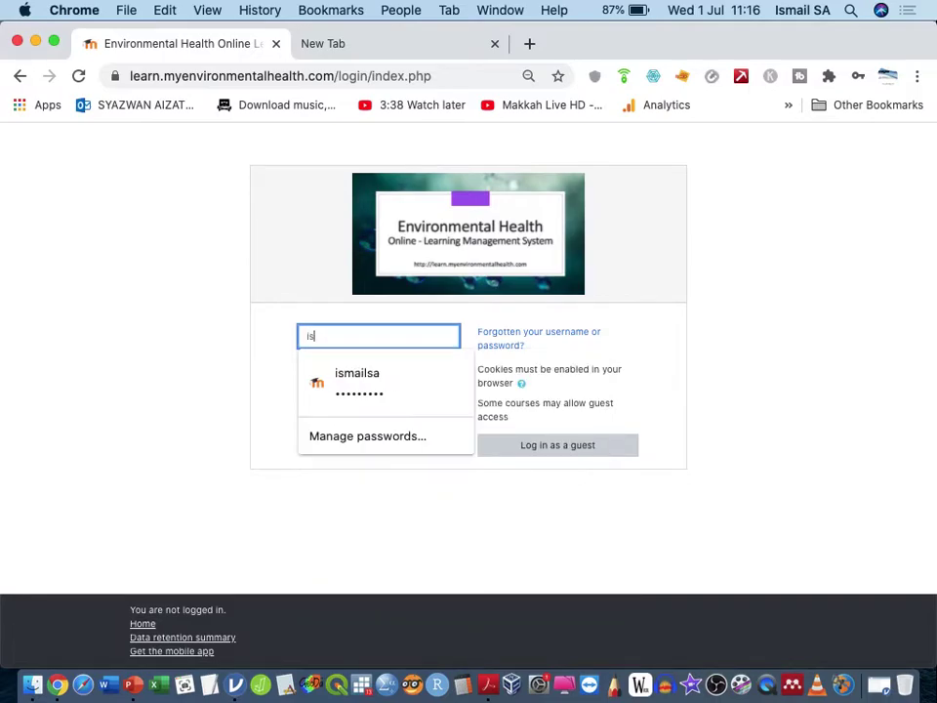
left_click(371, 391)
left_click(379, 430)
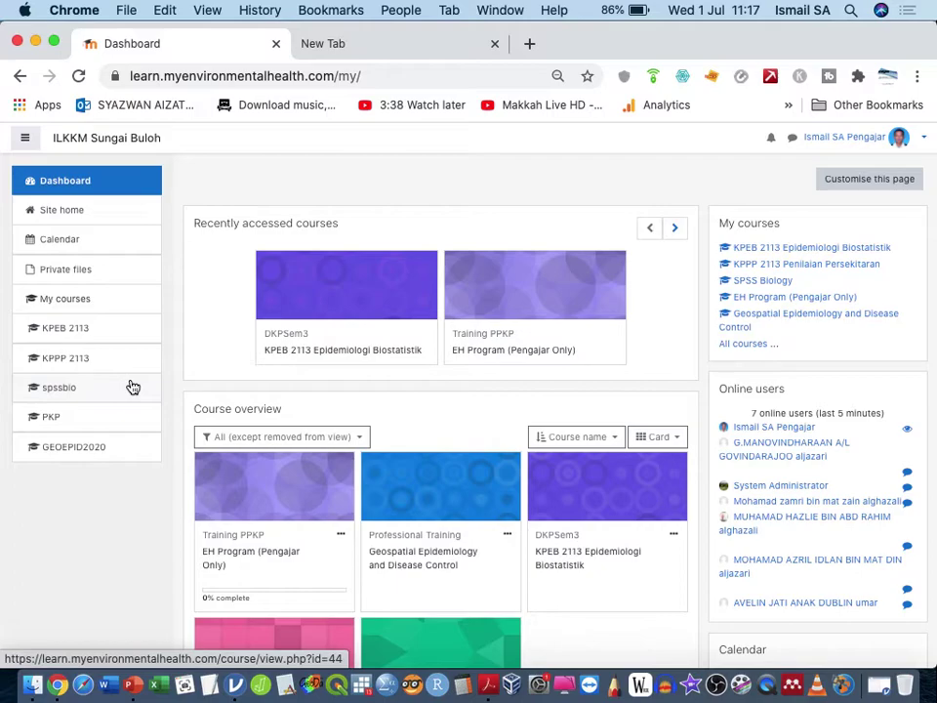
Step: Load the ilkkm.org.my site in the second browser tab after searching 'ill'
left_click(369, 55)
type("ill")
key("Return")
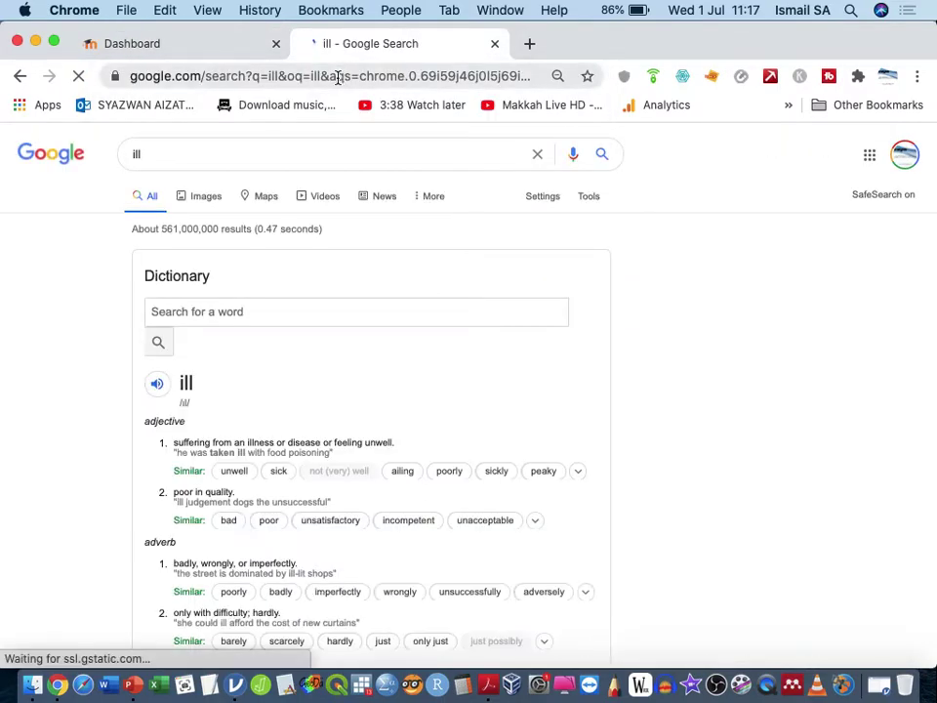
left_click(339, 78)
type("il")
key("Return")
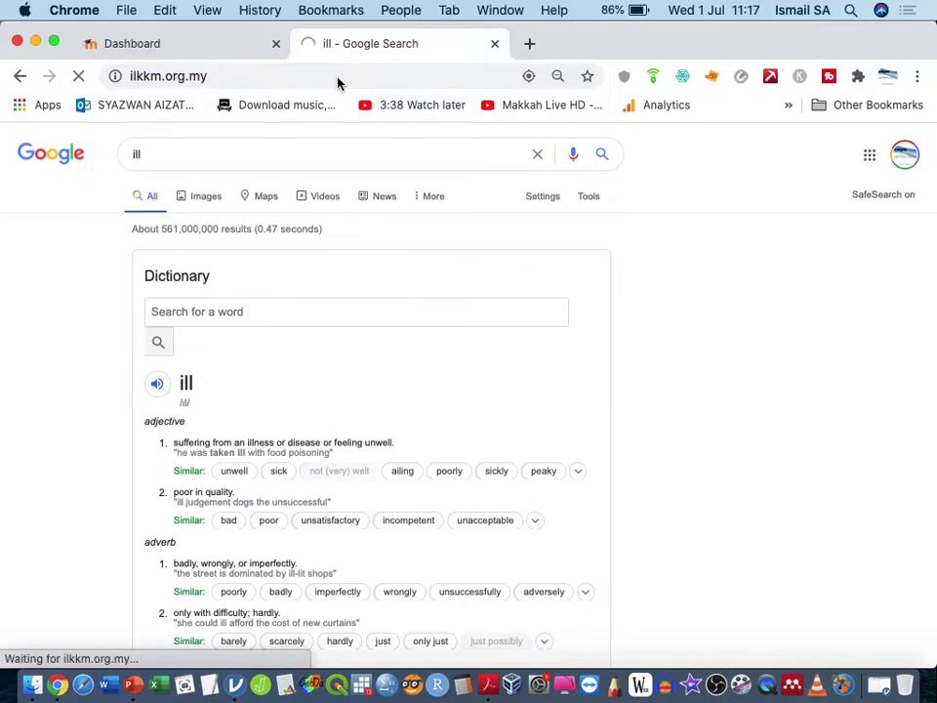
Step: Return to the Moodle Dashboard tab, view the teacher account options, then switch to TextEdit
left_click(209, 51)
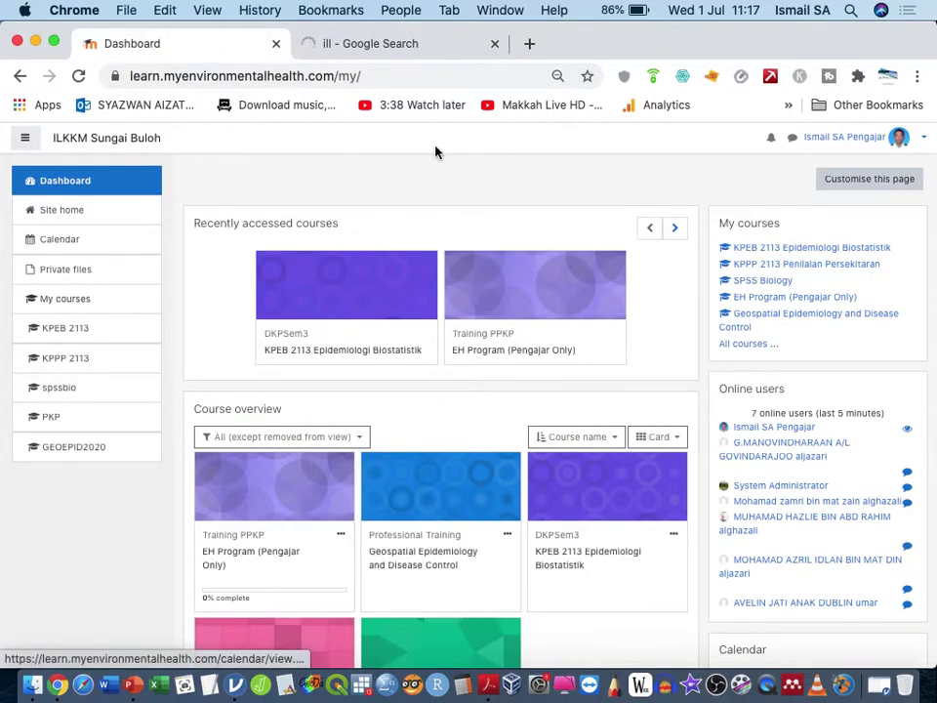
key("ctrl+Up")
left_click(463, 335)
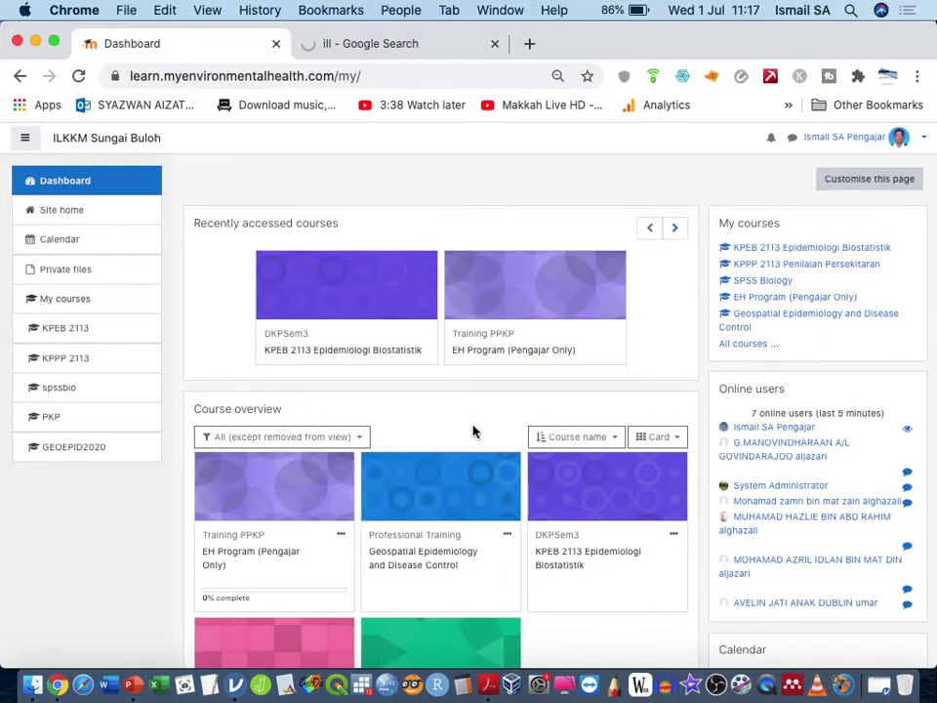
left_click(899, 139)
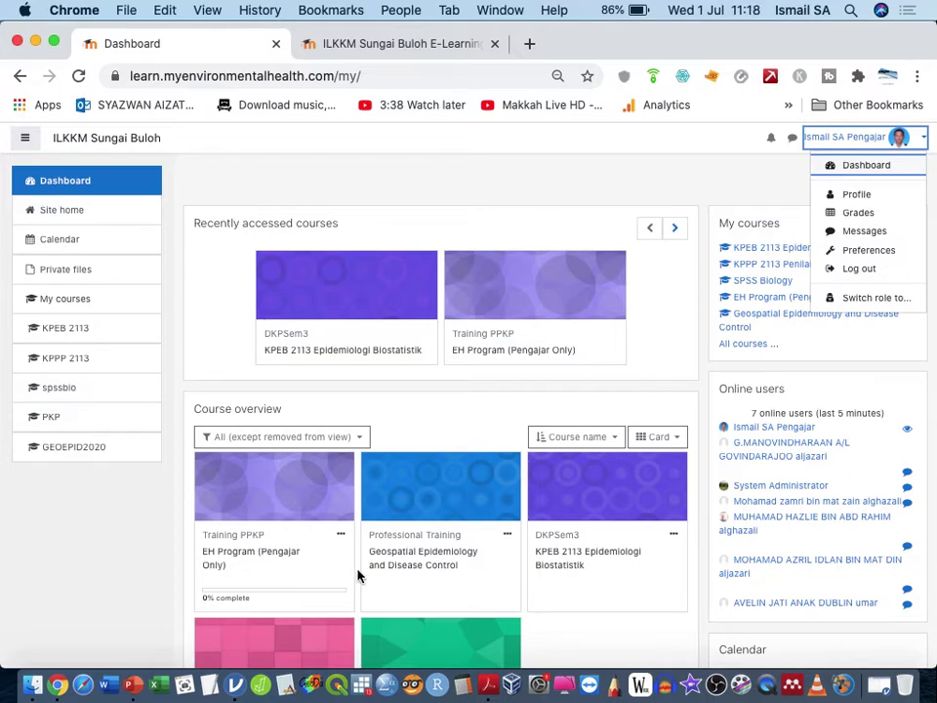
left_click(209, 684)
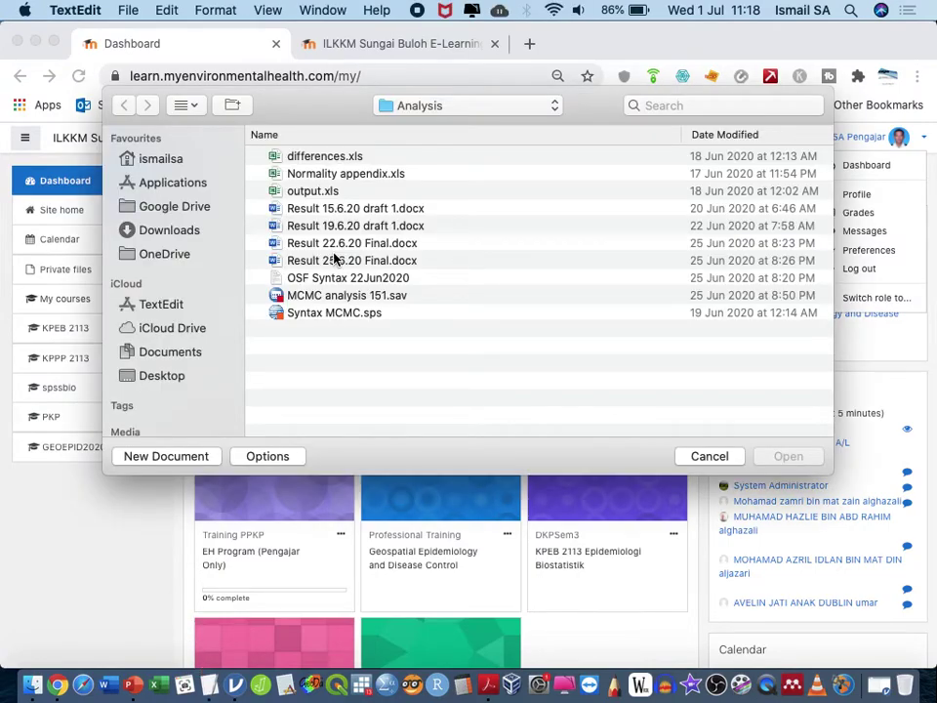
Step: Create a new document with lines 'Charge' and 'Google Classroom - guna connect (charge rm50 sorang)'
left_click(166, 457)
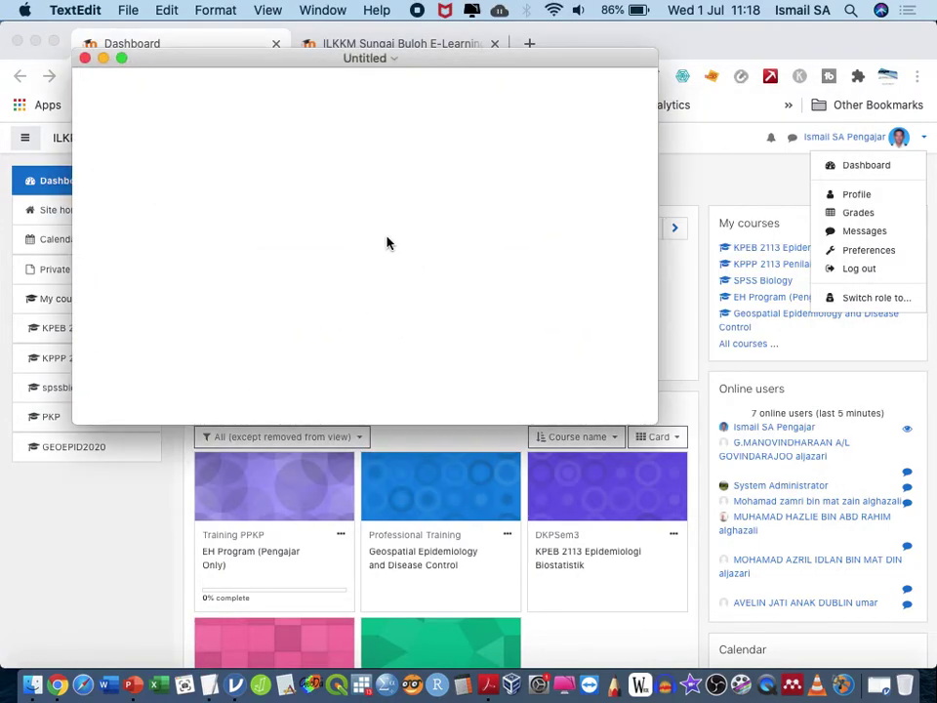
type("Charge")
key("Return")
type("Google C")
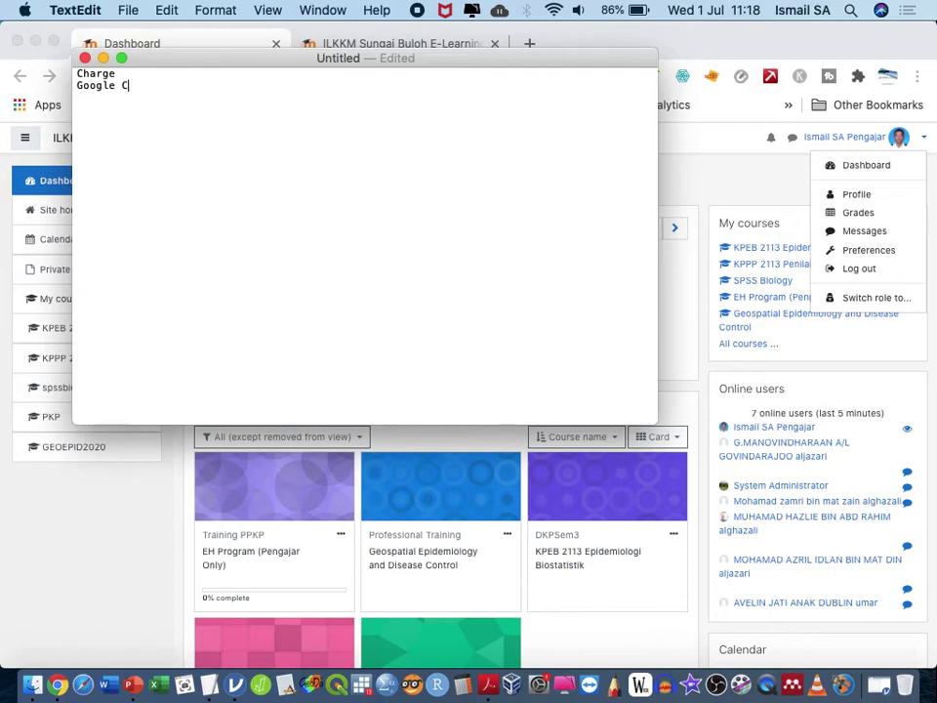
type("lassroom - ")
type("gona")
key("BackSpace")
key("BackSpace")
key("BackSpace")
type("una ")
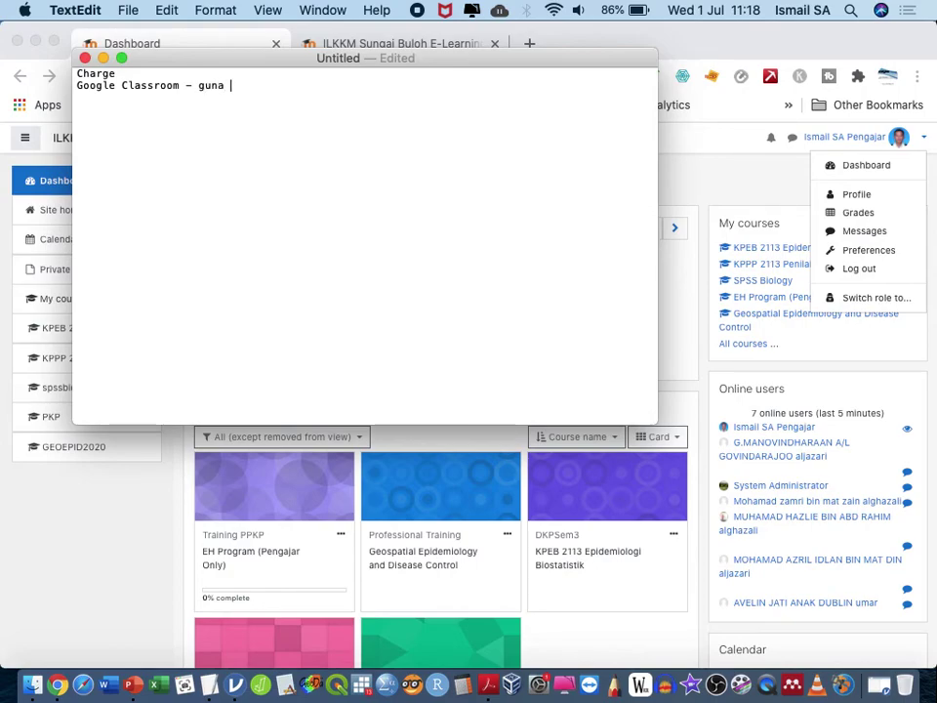
type("connect (charge rm")
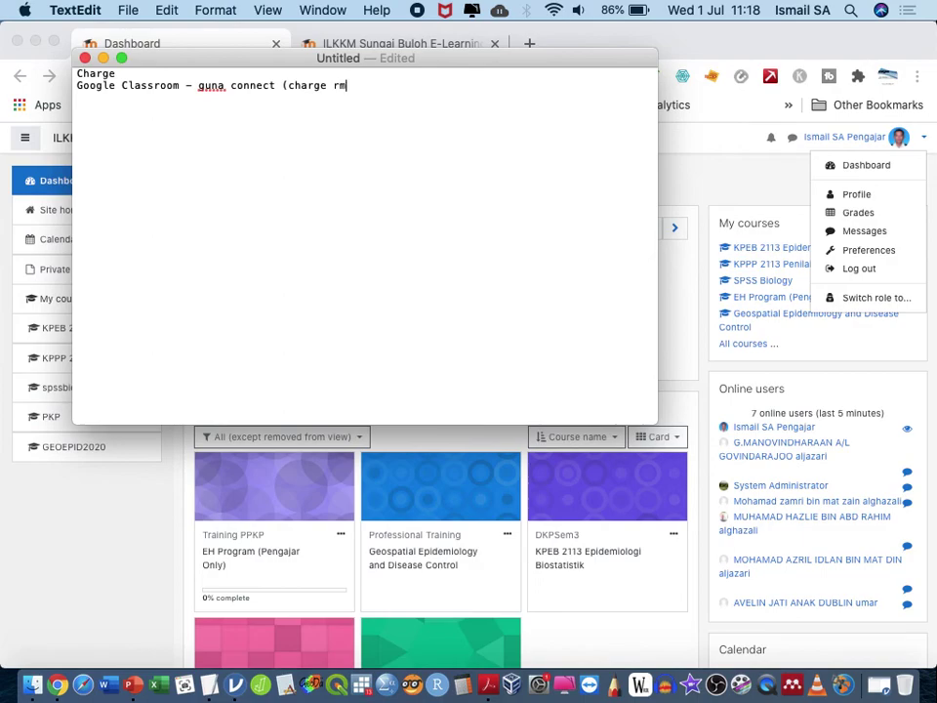
type("50 sorang)")
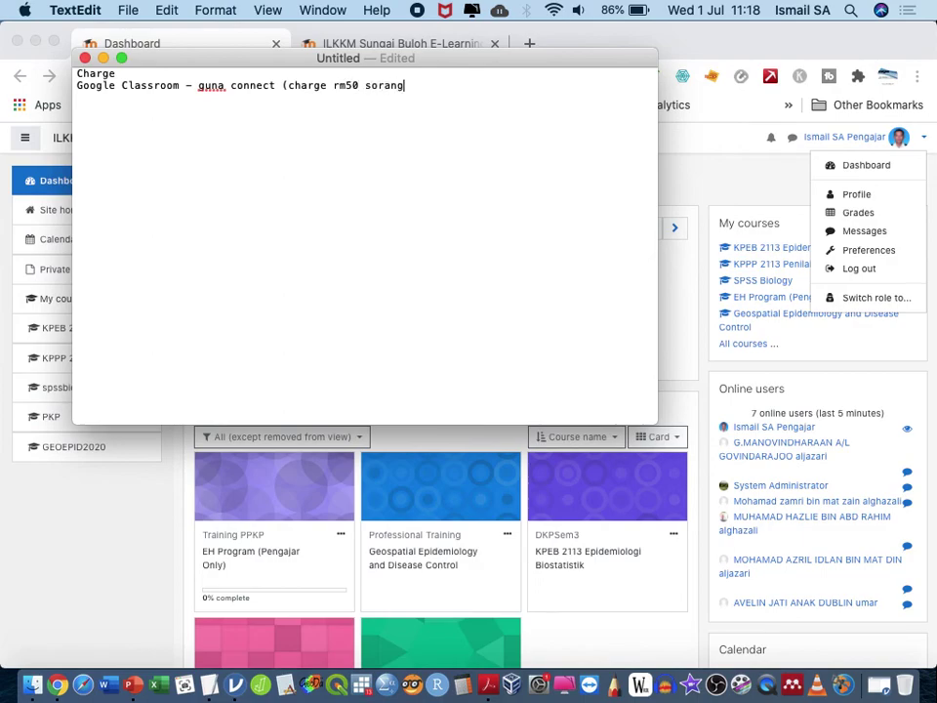